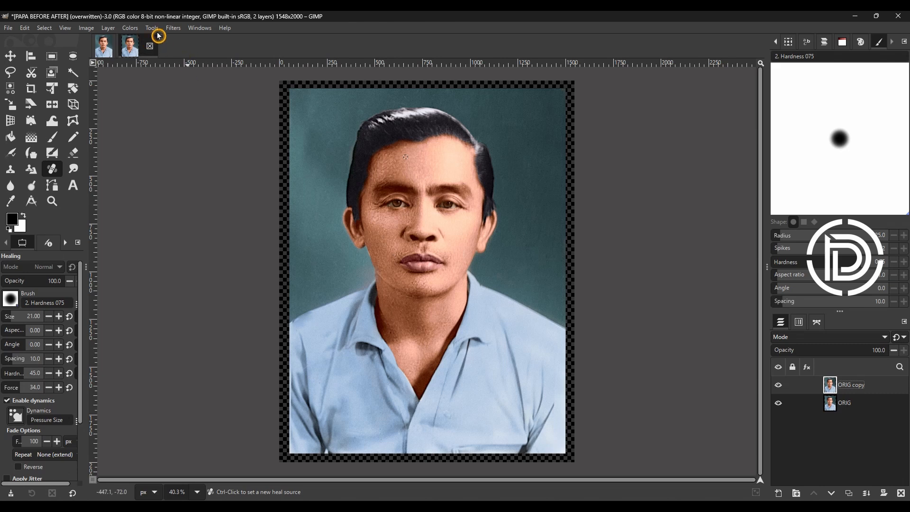
Step: Apply a Gaussian Blur with Size X and Size Y of 2.00 to the ORIG copy layer, comparing the preview
{"action": "left_click", "coordinate": [173, 28]}
{"action": "left_click", "coordinate": [306, 90]}
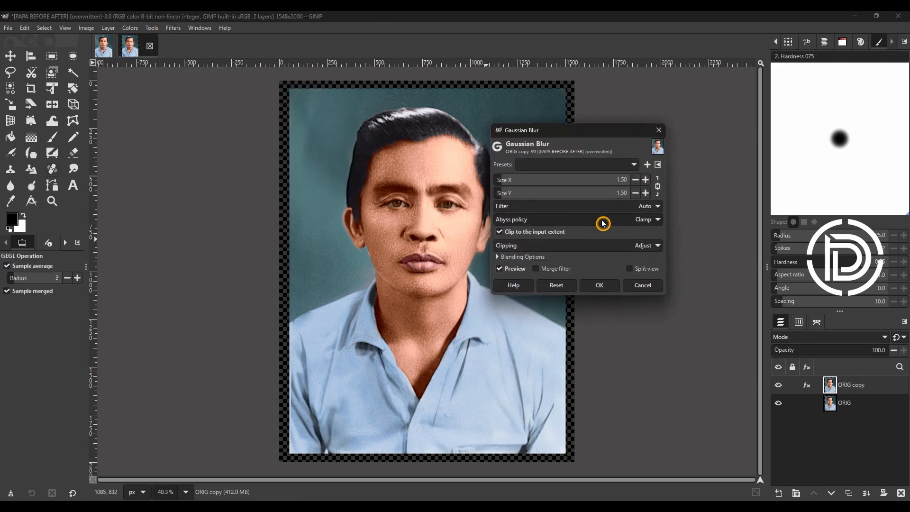
{"action": "left_click", "coordinate": [617, 179]}
{"action": "type", "text": "2"}
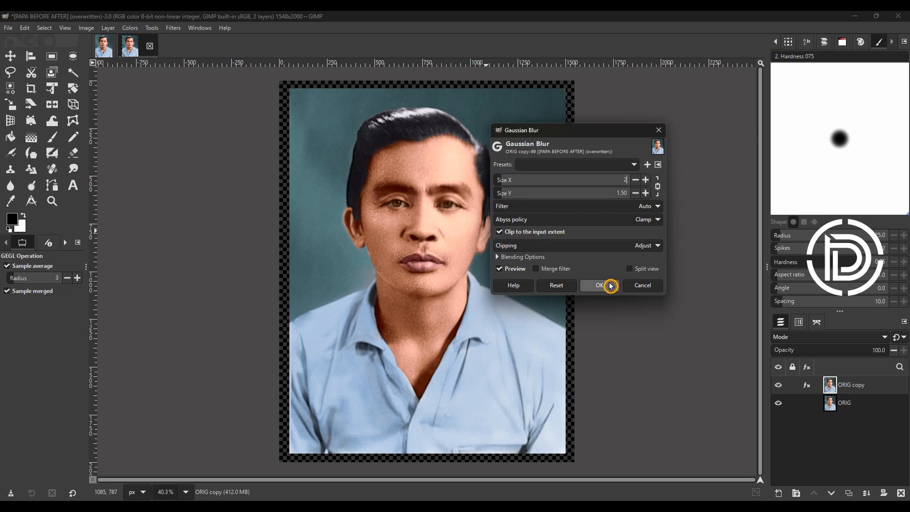
{"action": "left_click", "coordinate": [503, 273]}
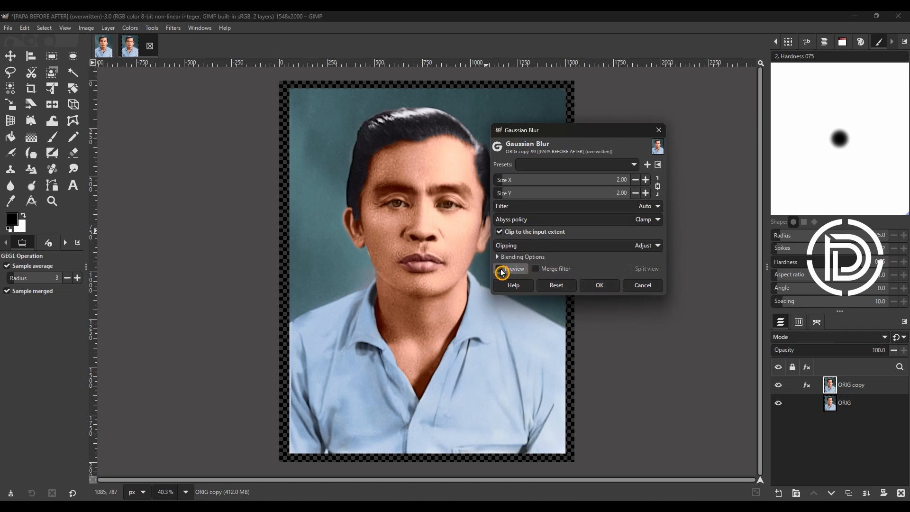
{"action": "left_click", "coordinate": [503, 272]}
{"action": "left_click", "coordinate": [586, 286]}
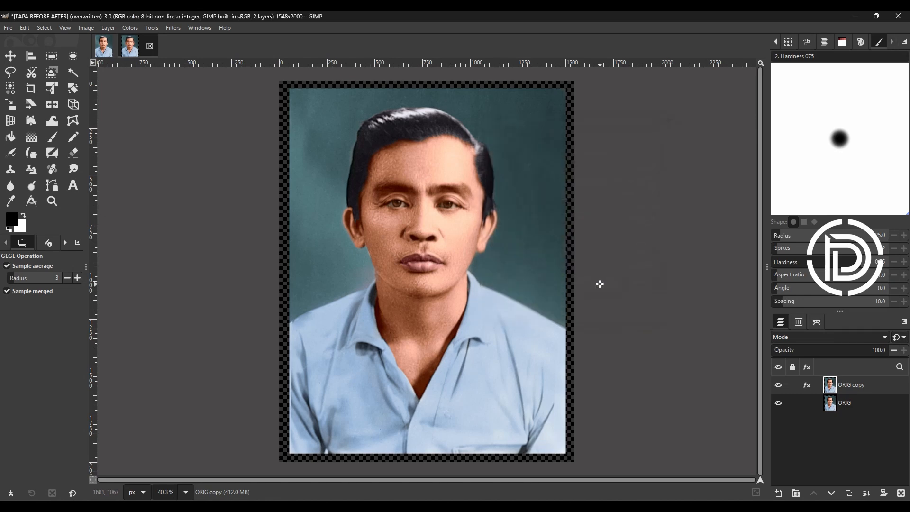
Step: Set the blend mode of the ORIG copy layer to Grain extract
{"action": "right_click", "coordinate": [879, 391]}
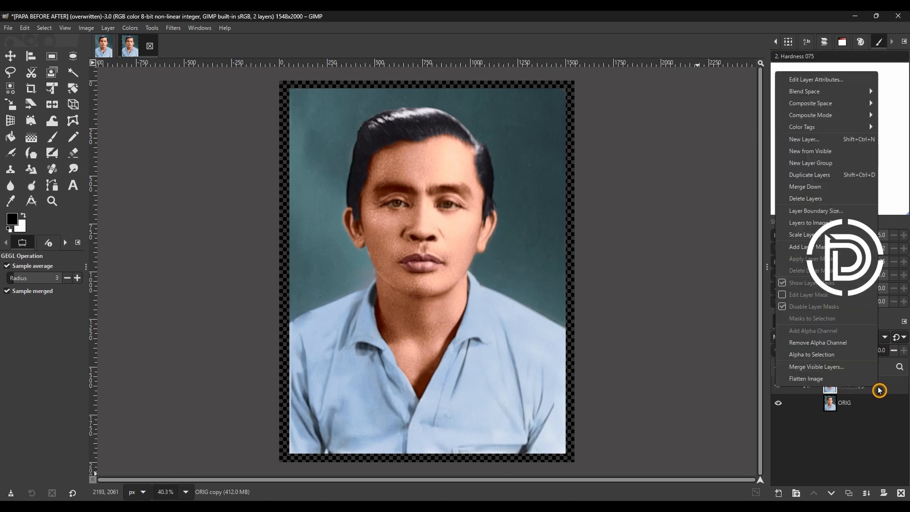
{"action": "left_click", "coordinate": [894, 394]}
{"action": "left_click", "coordinate": [868, 335]}
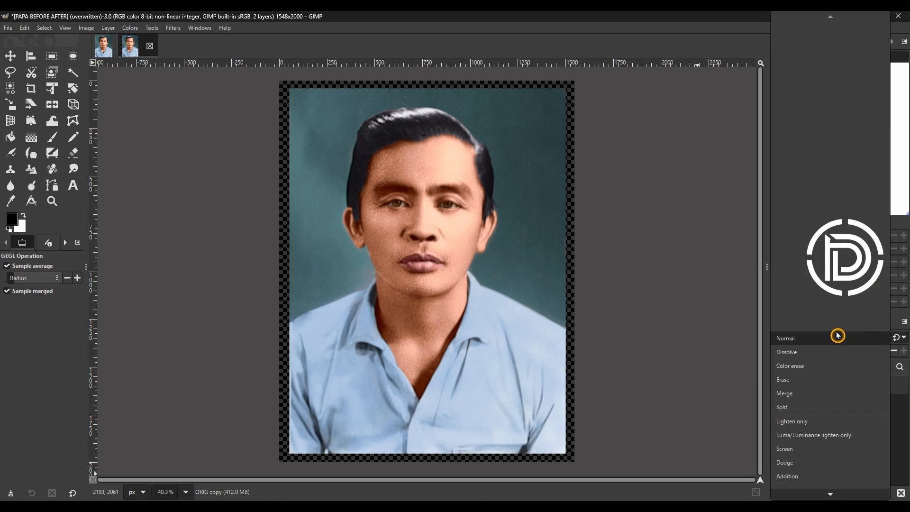
{"action": "scroll", "coordinate": [814, 429], "scroll_direction": "down", "scroll_amount": 5}
{"action": "scroll", "coordinate": [814, 430], "scroll_direction": "down", "scroll_amount": 5}
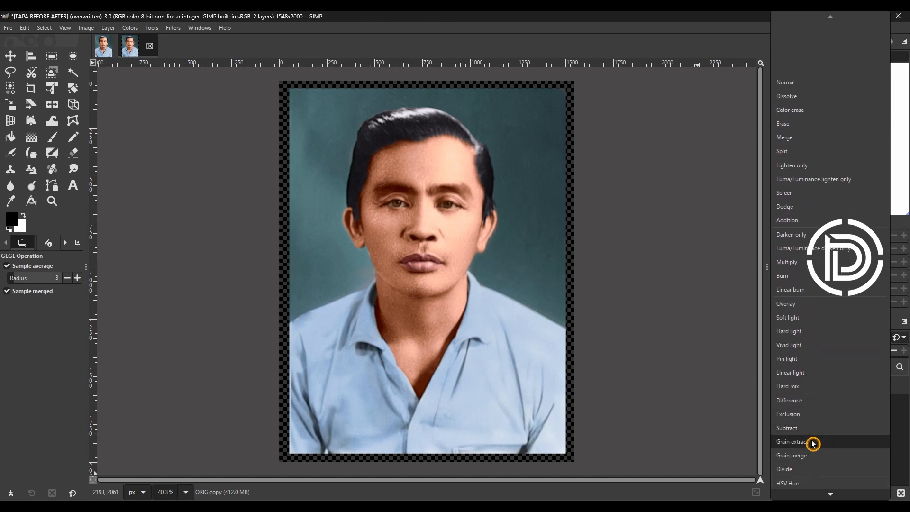
{"action": "left_click", "coordinate": [814, 442]}
Step: Create a new layer from the visible image, set it to Grain merge, and return the ORIG copy layer to Normal mode
{"action": "right_click", "coordinate": [880, 389]}
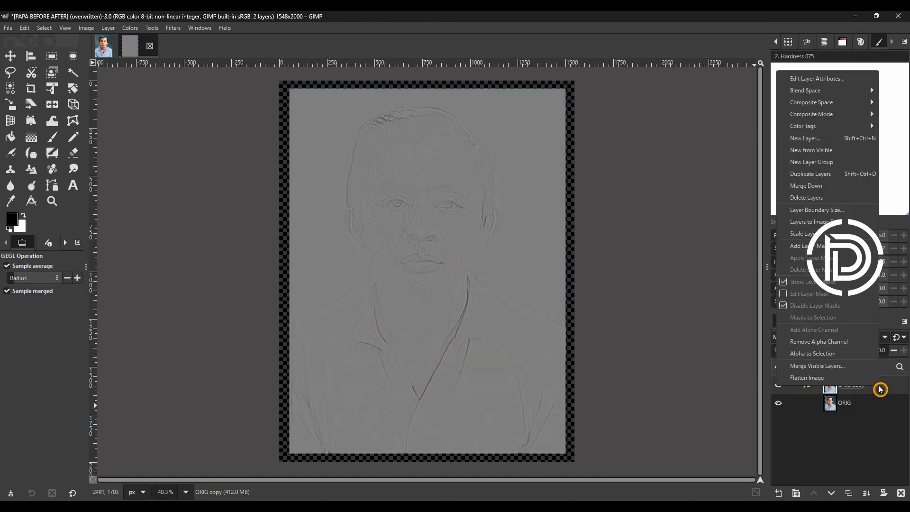
{"action": "left_click", "coordinate": [813, 148]}
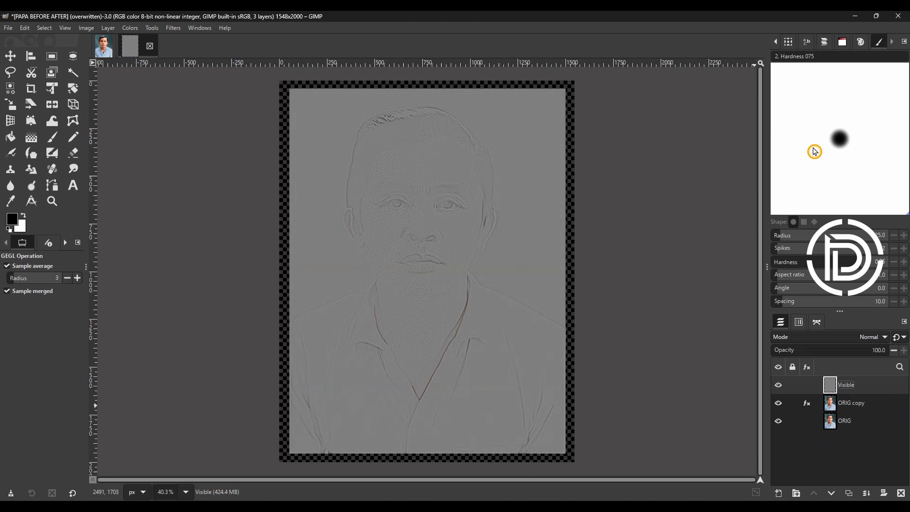
{"action": "left_click", "coordinate": [860, 402]}
Step: Rename the ORIG copy layer LOW FREQUENCY COLOR and the Visible layer HIGH FREQUENCY TEXTURE
{"action": "double_click", "coordinate": [862, 405]}
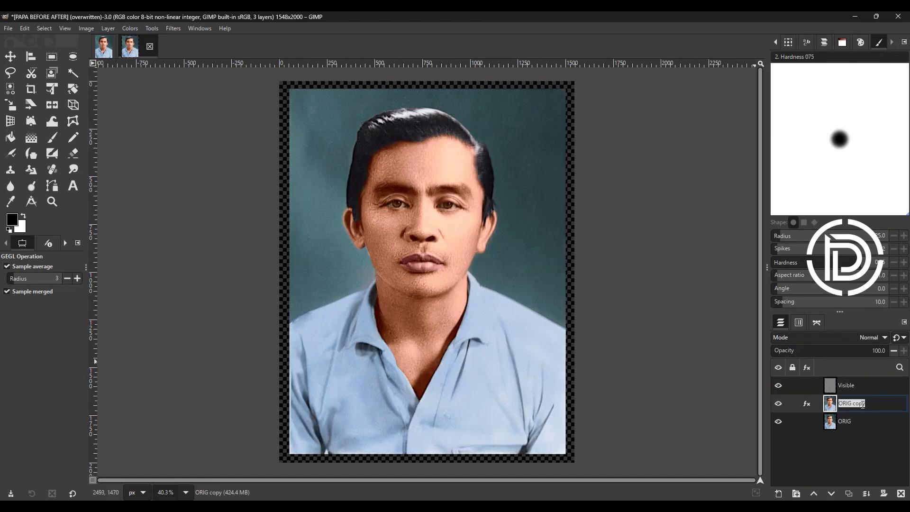
{"action": "type", "text": "LOW FREQUENCY COLOR"}
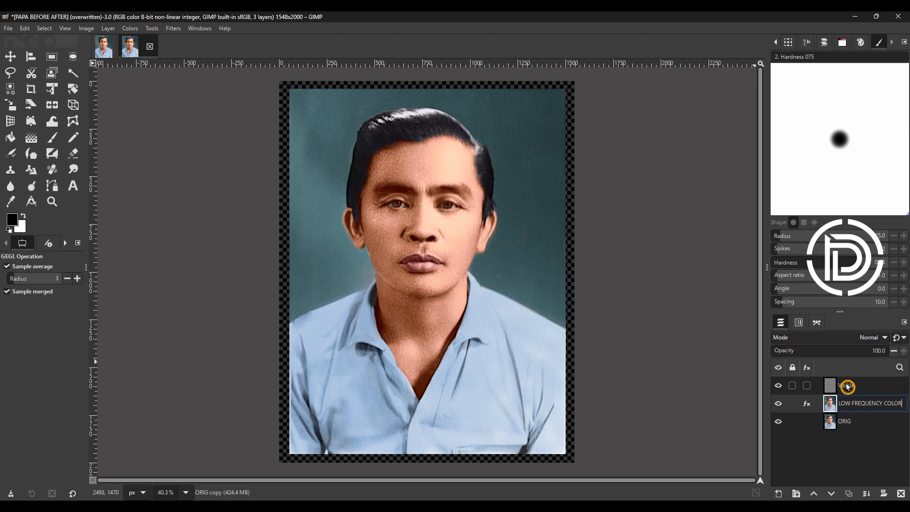
{"action": "double_click", "coordinate": [847, 384]}
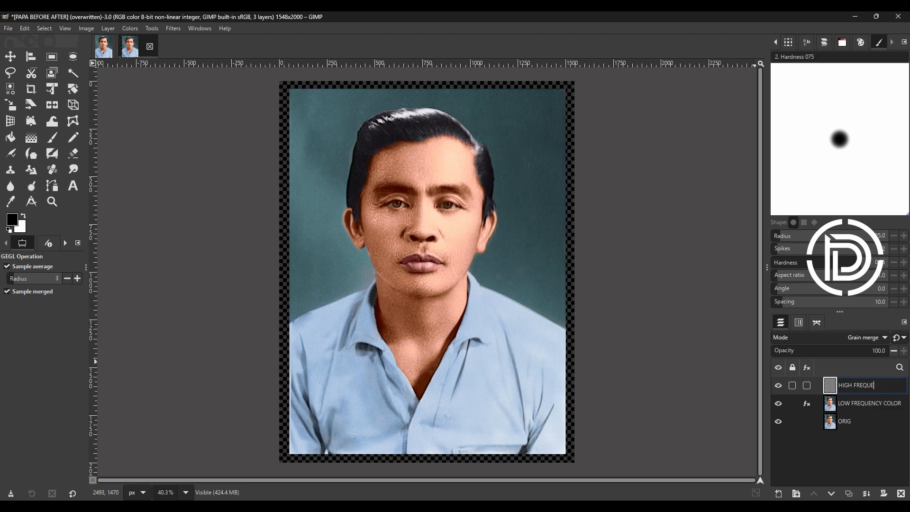
{"action": "type", "text": "HIGH FREQUENCY T"}
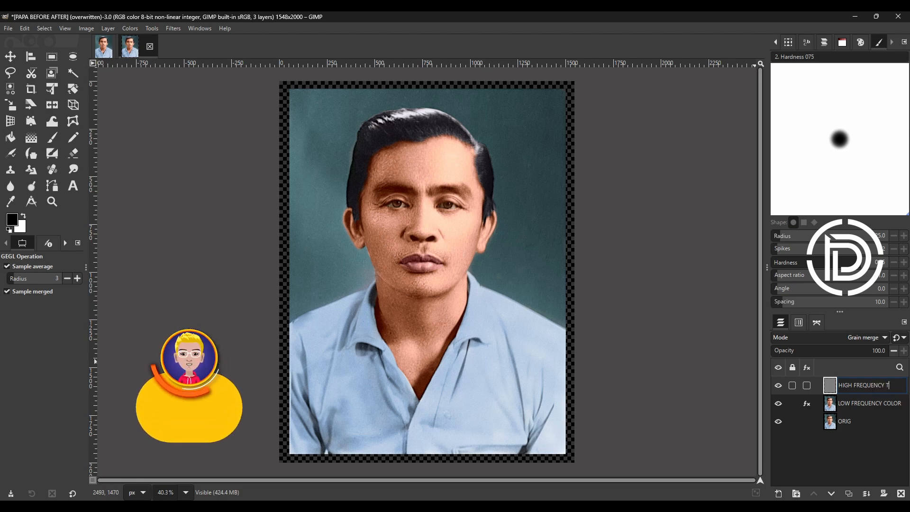
{"action": "type", "text": "EXTURE"}
{"action": "key", "text": "Return"}
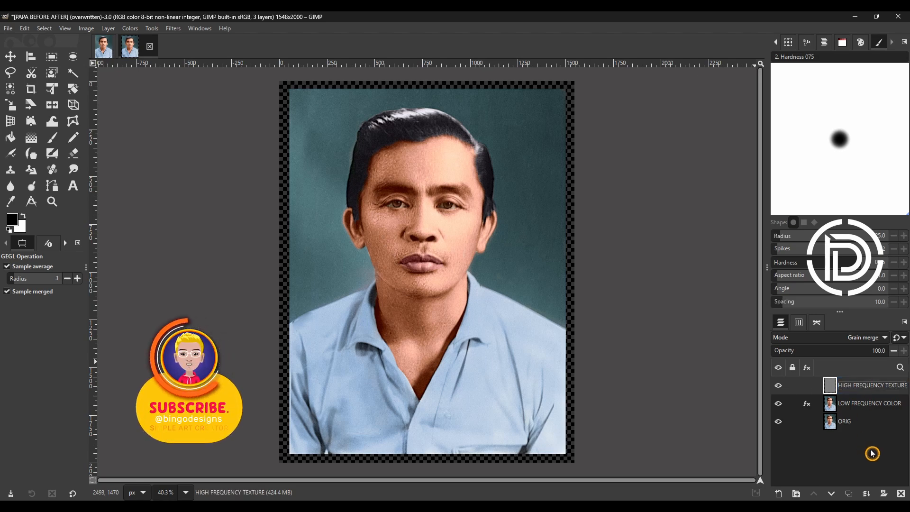
Step: Use the Healing tool on the LOW FREQUENCY COLOR layer to remove dark spots on the left of the neck near the collar
{"action": "left_click", "coordinate": [877, 403]}
{"action": "left_click", "coordinate": [52, 169]}
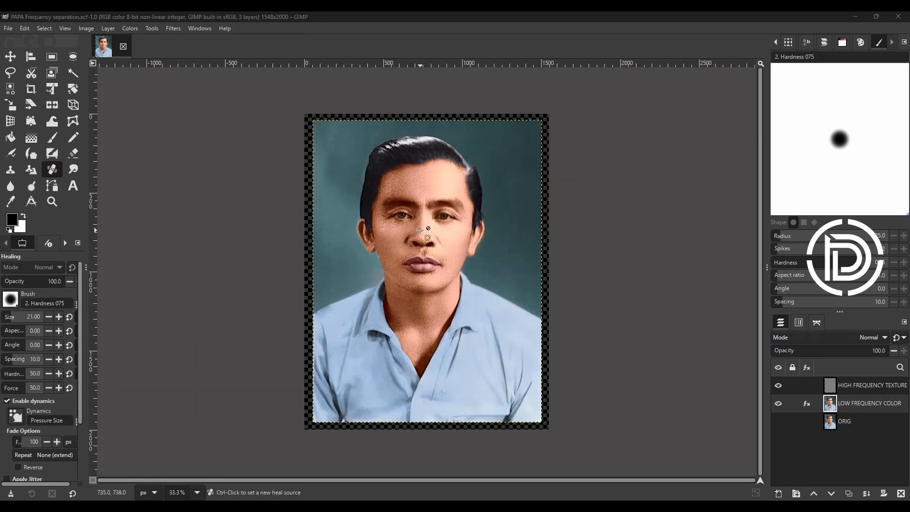
{"action": "scroll", "coordinate": [457, 300], "scroll_direction": "up", "scroll_amount": 6}
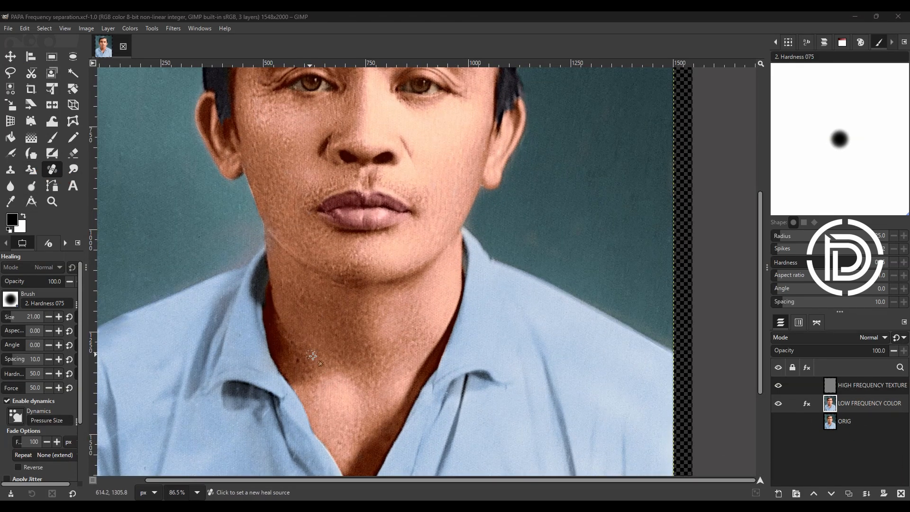
{"action": "left_click", "coordinate": [286, 319], "text": "ctrl"}
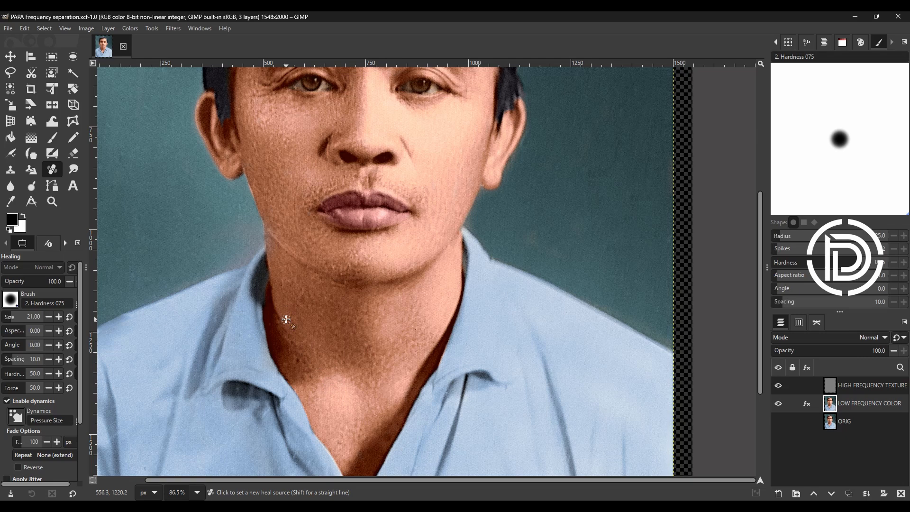
{"action": "left_click", "coordinate": [297, 361]}
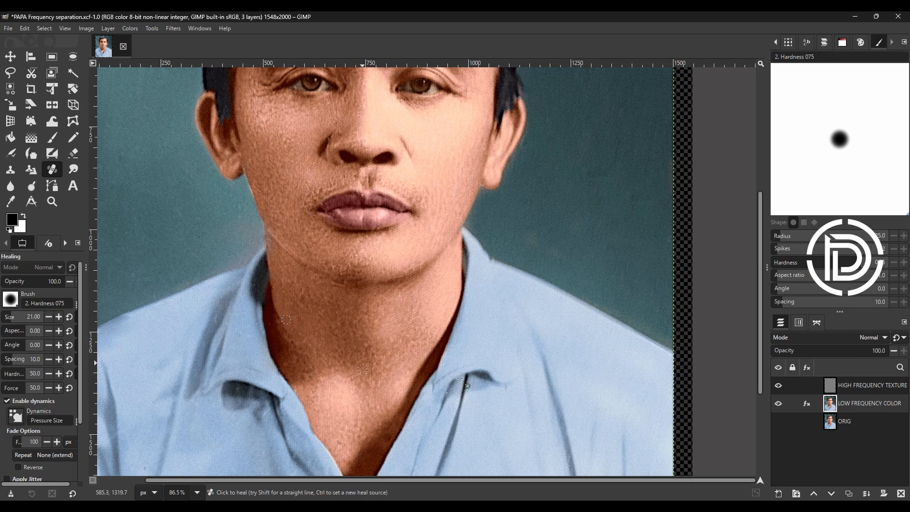
{"action": "left_click", "coordinate": [286, 366], "text": "ctrl"}
{"action": "left_click", "coordinate": [282, 356], "text": "ctrl"}
{"action": "left_click", "coordinate": [293, 333], "text": "ctrl"}
{"action": "left_click", "coordinate": [314, 370], "text": "ctrl"}
Step: Heal the blotchy skin on the left of the neck just beneath the jaw
{"action": "left_click", "coordinate": [296, 305], "text": "ctrl"}
{"action": "left_click_drag", "start_coordinate": [289, 283], "coordinate": [296, 283]}
{"action": "left_click", "coordinate": [304, 310], "text": "ctrl"}
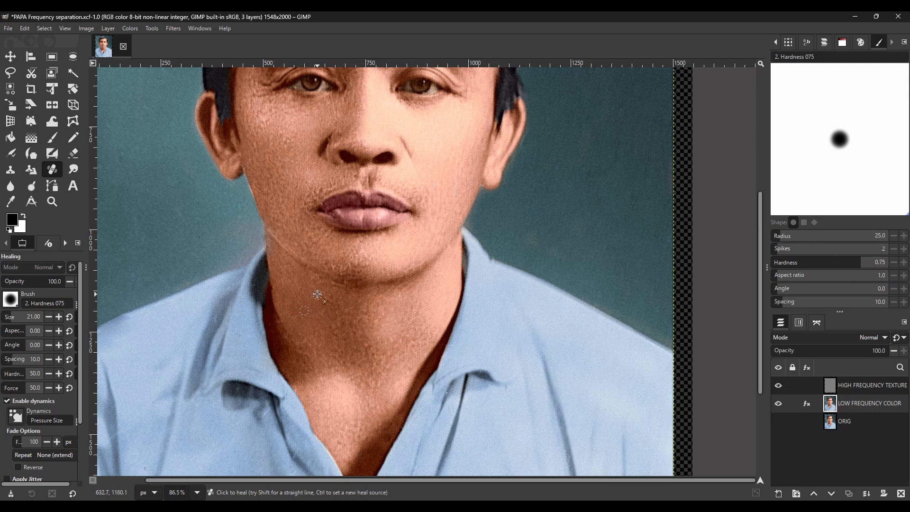
{"action": "left_click_drag", "start_coordinate": [319, 291], "coordinate": [291, 285]}
{"action": "left_click", "coordinate": [304, 330], "text": "ctrl"}
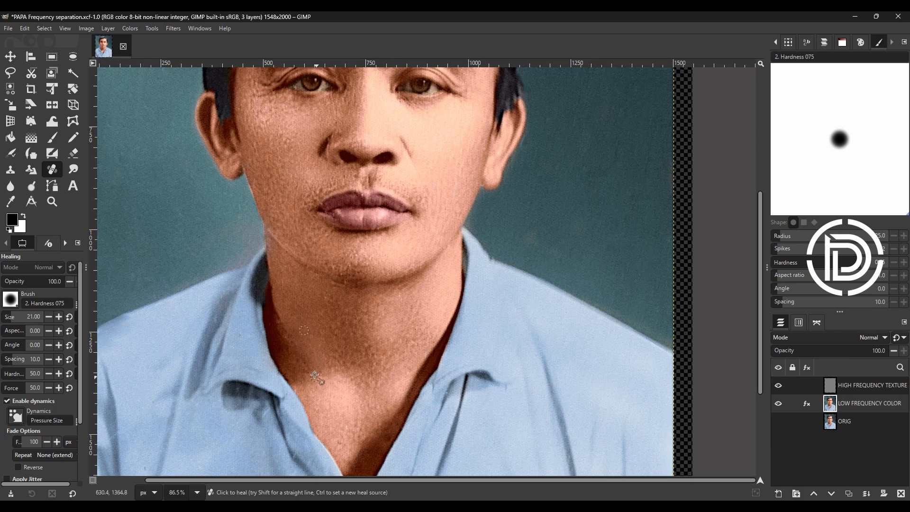
Step: Heal the uneven patches at the base of the neck beside the left collar, sampling nearby clean skin
{"action": "left_click", "coordinate": [303, 349], "text": "ctrl"}
{"action": "left_click_drag", "start_coordinate": [299, 370], "coordinate": [300, 385]}
{"action": "left_click_drag", "start_coordinate": [292, 341], "coordinate": [304, 353]}
{"action": "left_click", "coordinate": [299, 339], "text": "ctrl"}
{"action": "left_click", "coordinate": [303, 348], "text": "ctrl"}
{"action": "scroll", "coordinate": [445, 313], "scroll_direction": "down", "scroll_amount": 7}
{"action": "scroll", "coordinate": [446, 313], "scroll_direction": "up", "scroll_amount": 7}
Step: Smooth the spots across the whole neck and the open collar area with the Healing tool, resampling clean skin as the strokes progress
{"action": "left_click", "coordinate": [287, 320], "text": "ctrl"}
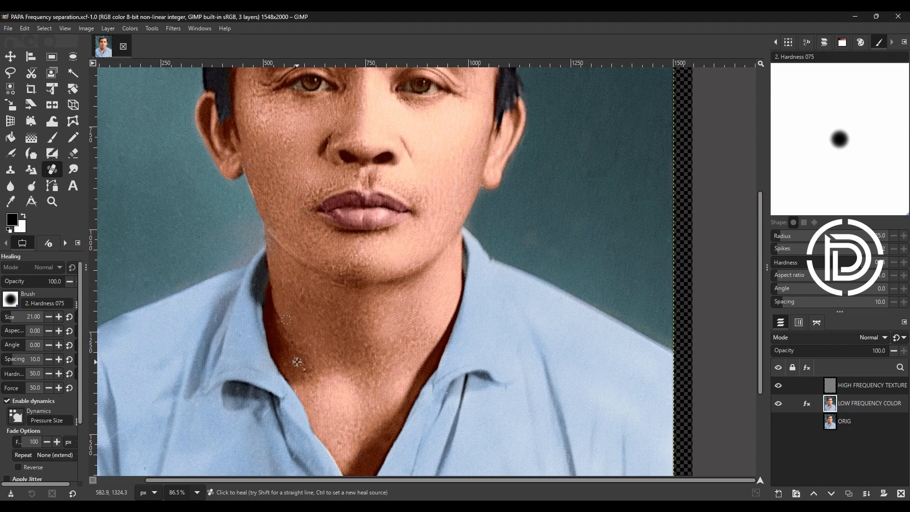
{"action": "left_click", "coordinate": [294, 333], "text": "ctrl"}
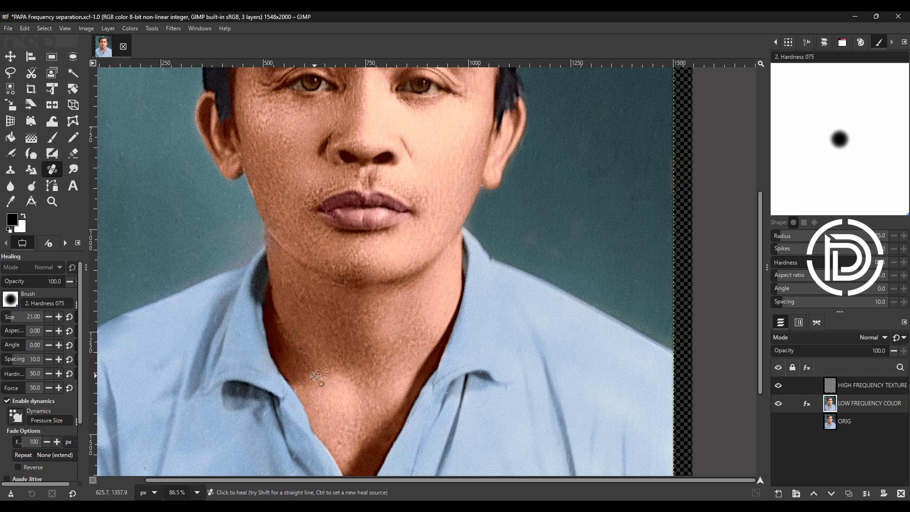
{"action": "left_click", "coordinate": [287, 309], "text": "ctrl"}
{"action": "left_click", "coordinate": [282, 302]}
{"action": "left_click", "coordinate": [304, 296], "text": "ctrl"}
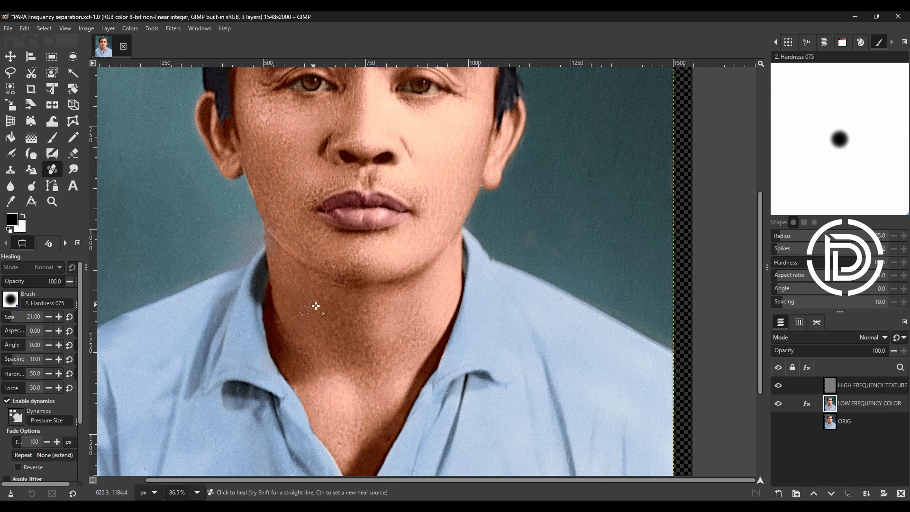
{"action": "left_click", "coordinate": [302, 348], "text": "ctrl"}
{"action": "left_click", "coordinate": [340, 427], "text": "ctrl"}
{"action": "left_click", "coordinate": [337, 322], "text": "ctrl"}
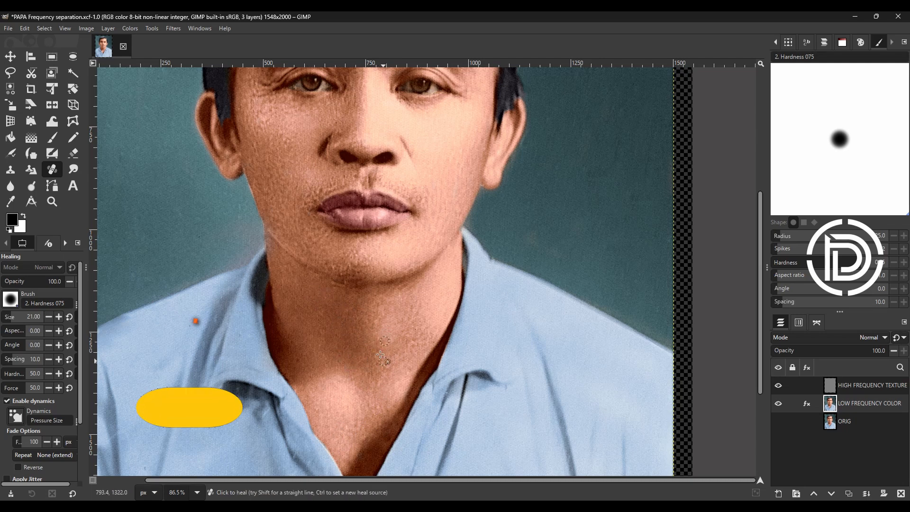
{"action": "left_click", "coordinate": [398, 310], "text": "ctrl"}
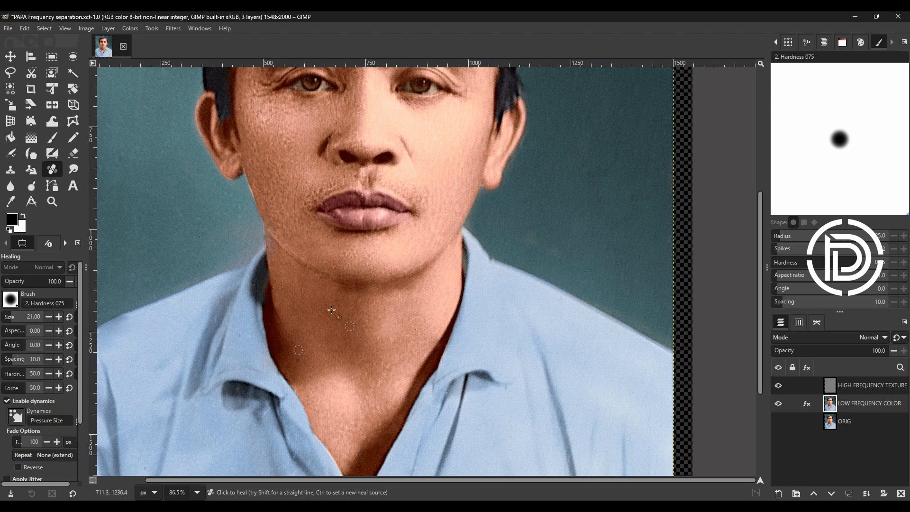
Step: Heal the rough, speckled skin along the outer left cheek, from beside the ear down to the jaw
{"action": "scroll", "coordinate": [306, 361], "scroll_direction": "up", "scroll_amount": 3}
{"action": "left_click", "coordinate": [261, 239], "text": "ctrl"}
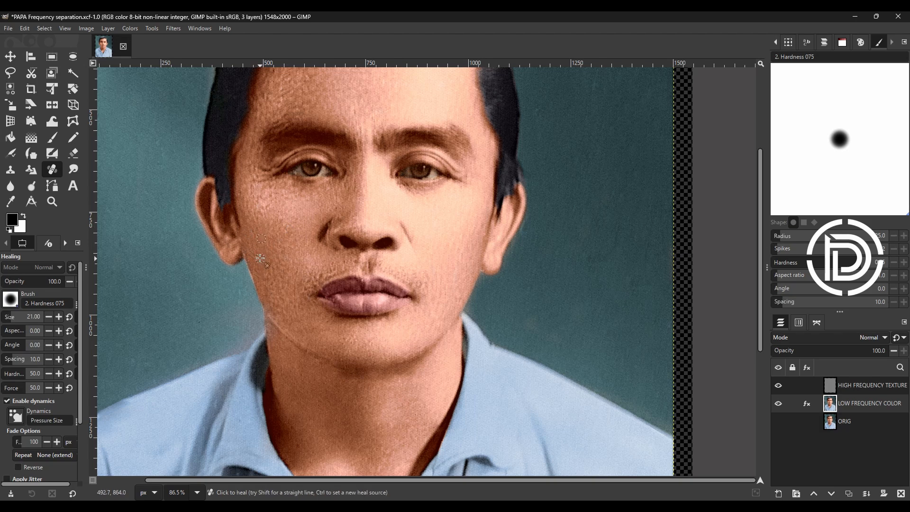
{"action": "left_click", "coordinate": [270, 230], "text": "ctrl"}
{"action": "left_click", "coordinate": [259, 206]}
{"action": "left_click", "coordinate": [284, 245], "text": "ctrl"}
{"action": "left_click", "coordinate": [287, 274], "text": "ctrl"}
{"action": "left_click", "coordinate": [260, 278]}
{"action": "left_click", "coordinate": [280, 289], "text": "ctrl"}
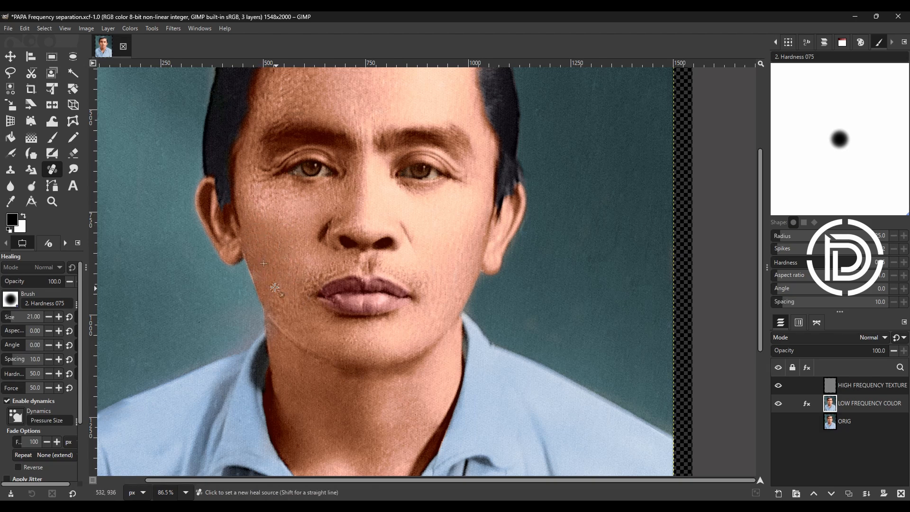
Step: Heal the skin around the left mouth corner, the cheek and the left jawline down to the chin
{"action": "left_click_drag", "start_coordinate": [313, 320], "coordinate": [310, 328]}
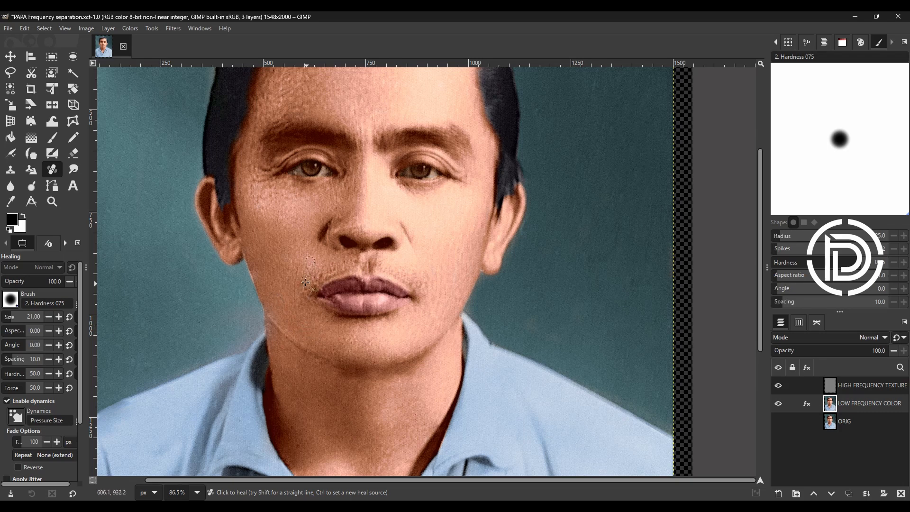
{"action": "left_click_drag", "start_coordinate": [305, 282], "coordinate": [314, 281]}
{"action": "left_click", "coordinate": [330, 257], "text": "ctrl"}
{"action": "left_click", "coordinate": [279, 208], "text": "ctrl"}
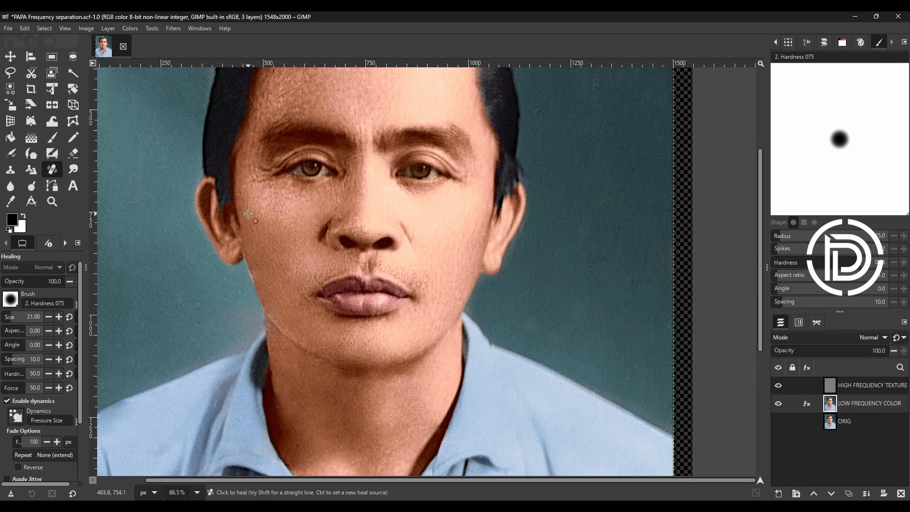
{"action": "left_click", "coordinate": [325, 366], "text": "ctrl"}
{"action": "left_click_drag", "start_coordinate": [282, 330], "coordinate": [318, 360]}
{"action": "left_click", "coordinate": [325, 198], "text": "ctrl"}
Step: Heal the blotches on the left side of the forehead between the hairline and the eyebrow
{"action": "scroll", "coordinate": [337, 233], "scroll_direction": "up", "scroll_amount": 5}
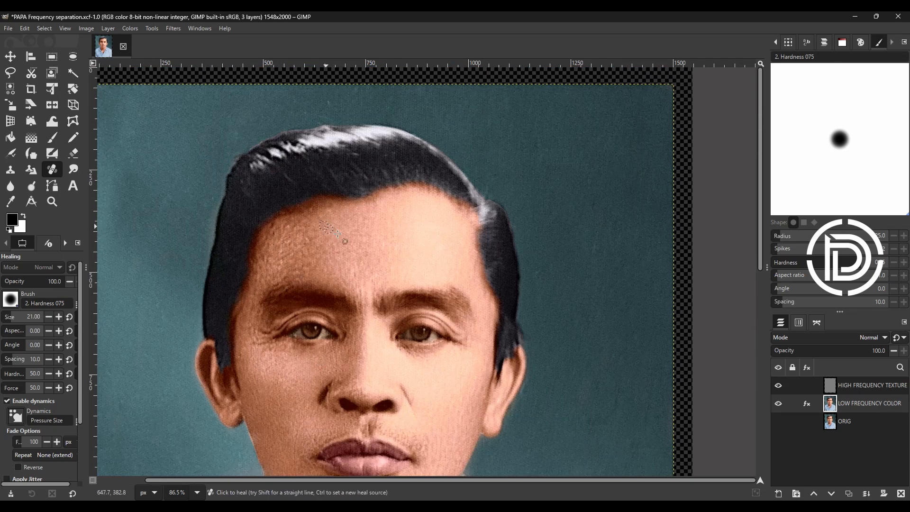
{"action": "mouse_move", "coordinate": [291, 237]}
{"action": "left_mouse_down"}
{"action": "mouse_move", "coordinate": [311, 245]}
{"action": "mouse_move", "coordinate": [305, 220]}
{"action": "left_mouse_up"}
{"action": "left_click", "coordinate": [315, 234], "text": "ctrl"}
{"action": "left_click", "coordinate": [332, 271], "text": "ctrl"}
{"action": "left_click_drag", "start_coordinate": [305, 262], "coordinate": [285, 265]}
{"action": "mouse_move", "coordinate": [286, 232]}
{"action": "left_mouse_down"}
{"action": "mouse_move", "coordinate": [273, 230]}
{"action": "mouse_move", "coordinate": [262, 259]}
{"action": "left_mouse_up"}
{"action": "left_click", "coordinate": [318, 267], "text": "ctrl"}
Step: Heal the bridge of the nose and touch up the skin on the left forehead and beside the left eye
{"action": "left_click", "coordinate": [368, 286], "text": "ctrl"}
{"action": "left_click_drag", "start_coordinate": [364, 314], "coordinate": [360, 349]}
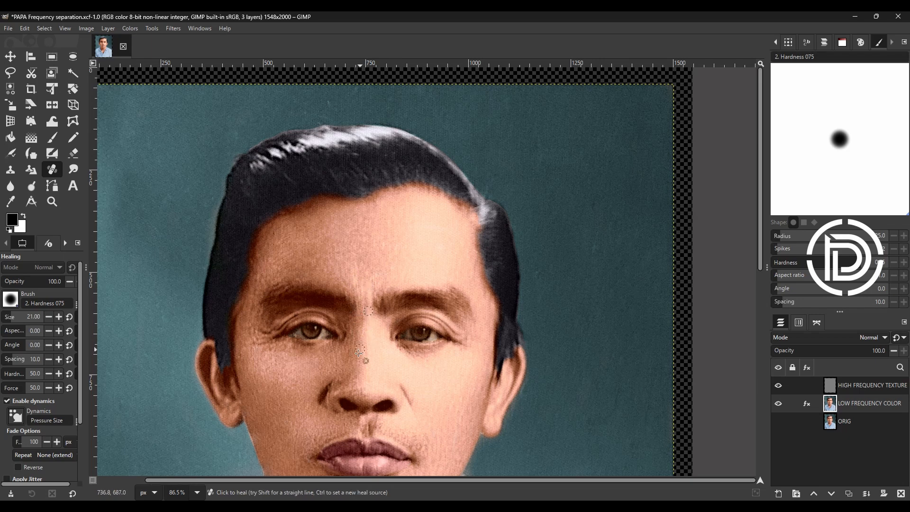
{"action": "left_click", "coordinate": [289, 241], "text": "ctrl"}
{"action": "left_click", "coordinate": [271, 315], "text": "ctrl"}
Step: Heal the remaining blemishes on the chin and jaw edge, the shirt front and the left cheek
{"action": "scroll", "coordinate": [307, 314], "scroll_direction": "down", "scroll_amount": 5}
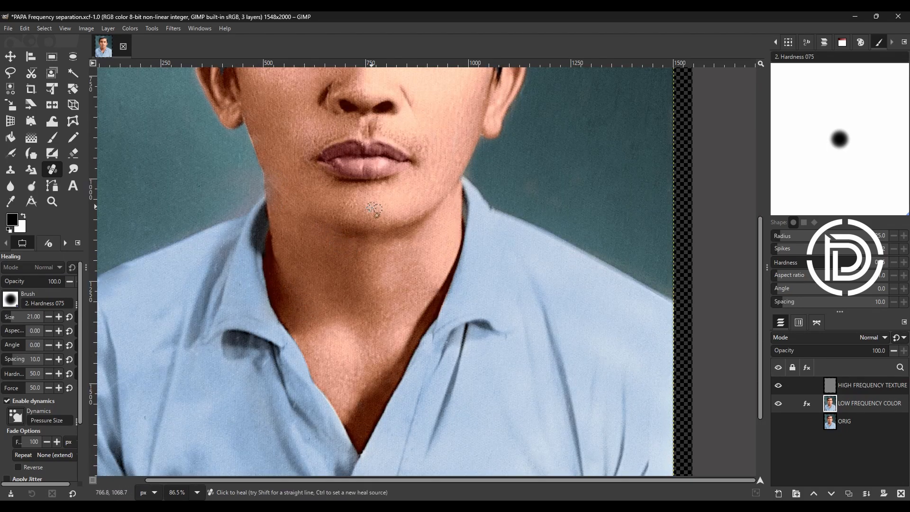
{"action": "scroll", "coordinate": [366, 210], "scroll_direction": "up", "scroll_amount": 1}
{"action": "left_click", "coordinate": [275, 247], "text": "ctrl"}
{"action": "scroll", "coordinate": [403, 310], "scroll_direction": "down", "scroll_amount": 4}
{"action": "left_click", "coordinate": [476, 380], "text": "ctrl"}
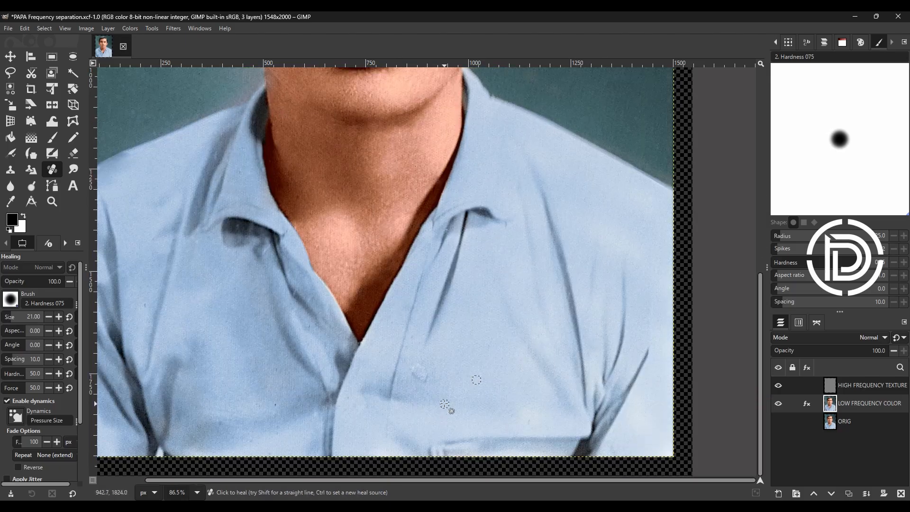
{"action": "scroll", "coordinate": [329, 100], "scroll_direction": "up", "scroll_amount": 8}
{"action": "scroll", "coordinate": [566, 204], "scroll_direction": "down", "scroll_amount": 5}
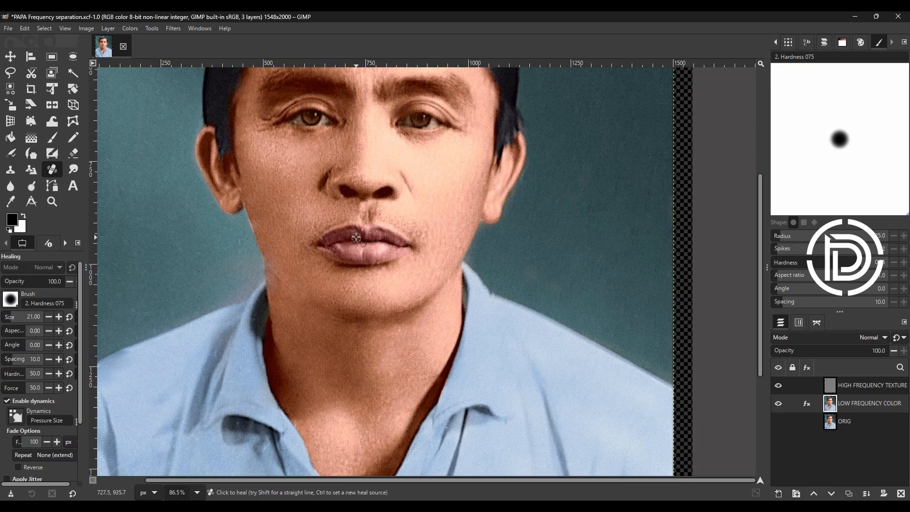
{"action": "left_click", "coordinate": [298, 186], "text": "ctrl"}
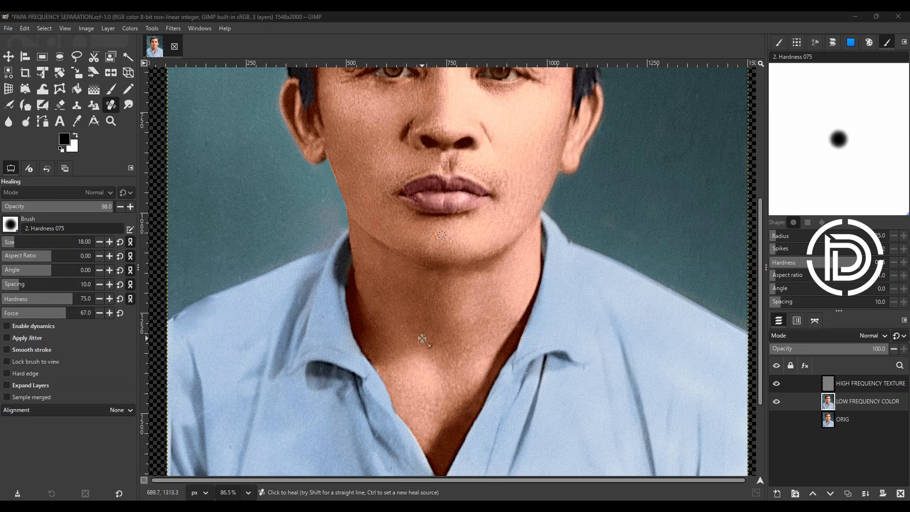
Step: On the high-frequency texture layer, heal the rough skin on the base of the neck, the throat and beneath the chin
{"action": "scroll", "coordinate": [422, 338], "scroll_direction": "up", "scroll_amount": 2}
{"action": "left_click", "coordinate": [874, 383]}
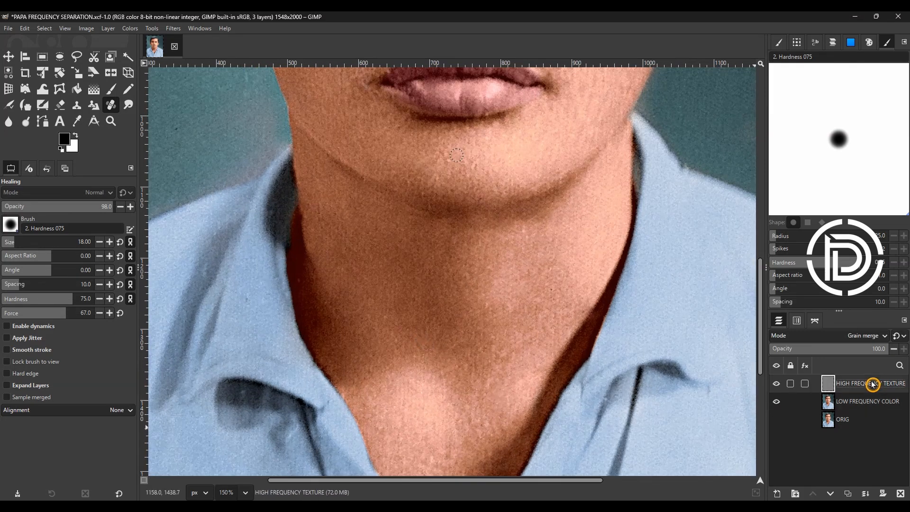
{"action": "left_click", "coordinate": [386, 373], "text": "ctrl"}
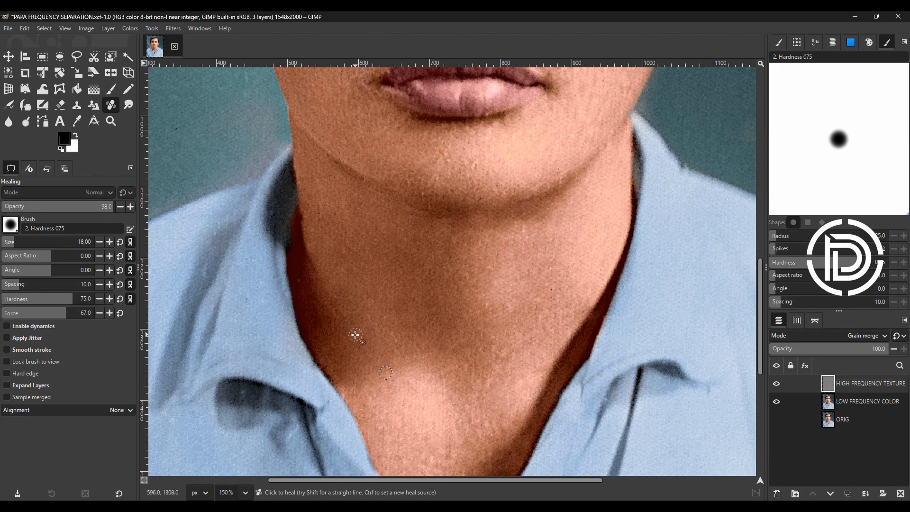
{"action": "left_click", "coordinate": [384, 265], "text": "ctrl"}
{"action": "left_click", "coordinate": [438, 208], "text": "ctrl"}
{"action": "left_click", "coordinate": [490, 200], "text": "ctrl"}
Step: Heal the texture along the left jawline and on both sides of the neck, resampling nearby skin
{"action": "left_click_drag", "start_coordinate": [361, 183], "coordinate": [364, 185]}
{"action": "left_click", "coordinate": [392, 202], "text": "ctrl"}
{"action": "left_click", "coordinate": [398, 209], "text": "ctrl"}
{"action": "left_click", "coordinate": [407, 213], "text": "ctrl"}
{"action": "left_click", "coordinate": [321, 167], "text": "ctrl"}
{"action": "left_click", "coordinate": [344, 182], "text": "ctrl"}
{"action": "left_click", "coordinate": [587, 290], "text": "ctrl"}
{"action": "left_click", "coordinate": [308, 214], "text": "ctrl"}
Step: Heal the texture on the left cheek beside the nose and on the left side of the forehead
{"action": "scroll", "coordinate": [397, 213], "scroll_direction": "up", "scroll_amount": 3}
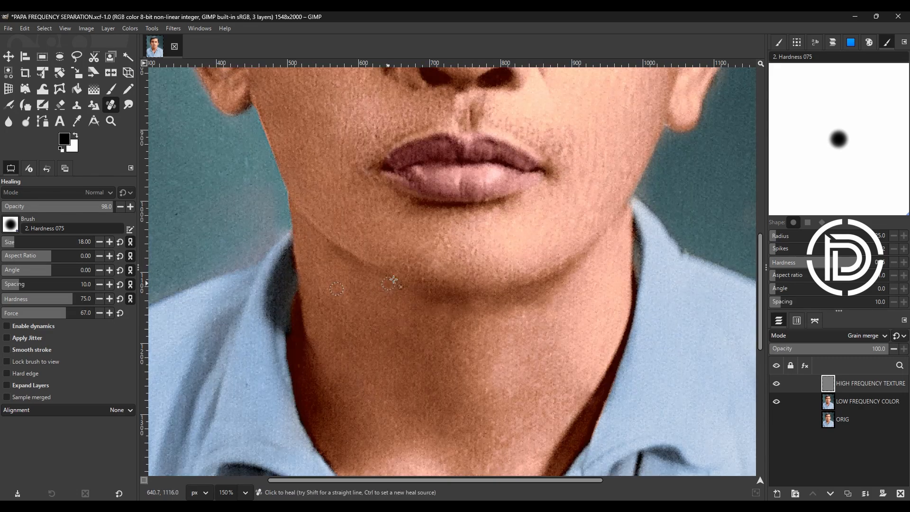
{"action": "scroll", "coordinate": [398, 213], "scroll_direction": "up", "scroll_amount": 3}
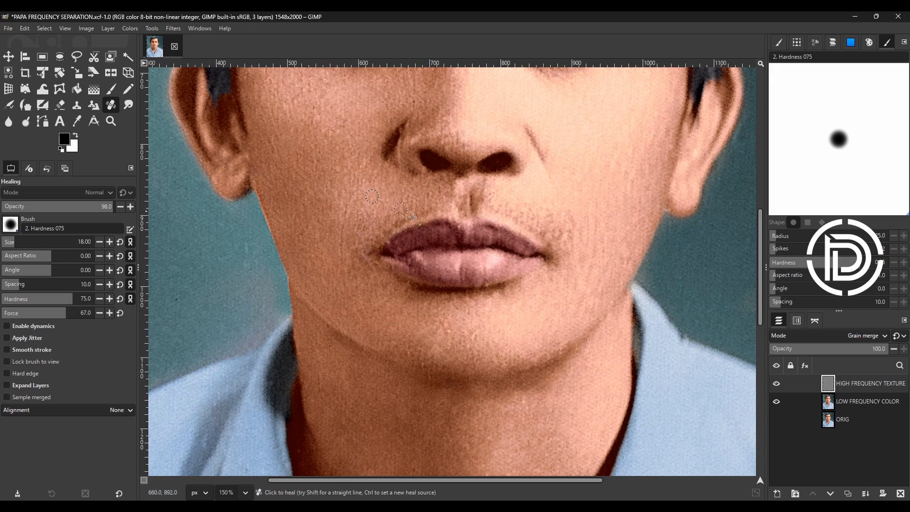
{"action": "scroll", "coordinate": [391, 204], "scroll_direction": "up", "scroll_amount": 6}
{"action": "left_click", "coordinate": [399, 269], "text": "ctrl"}
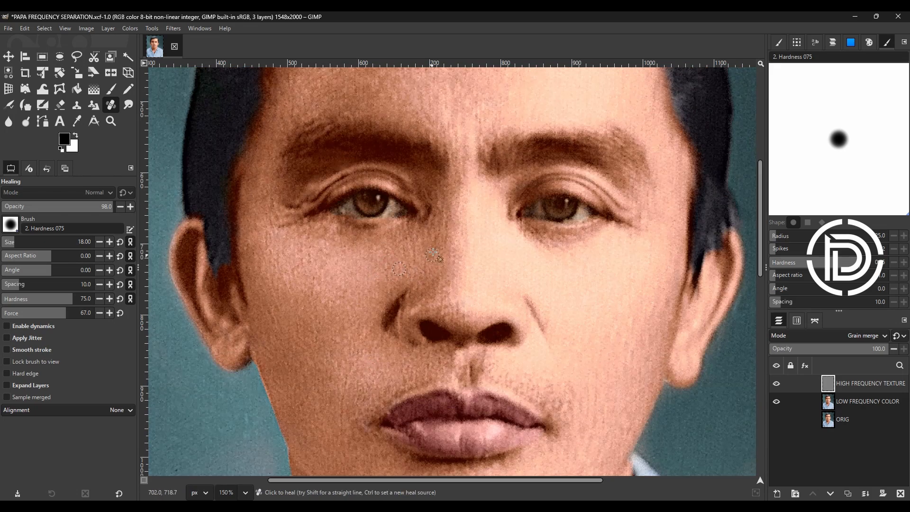
{"action": "scroll", "coordinate": [455, 242], "scroll_direction": "up", "scroll_amount": 4}
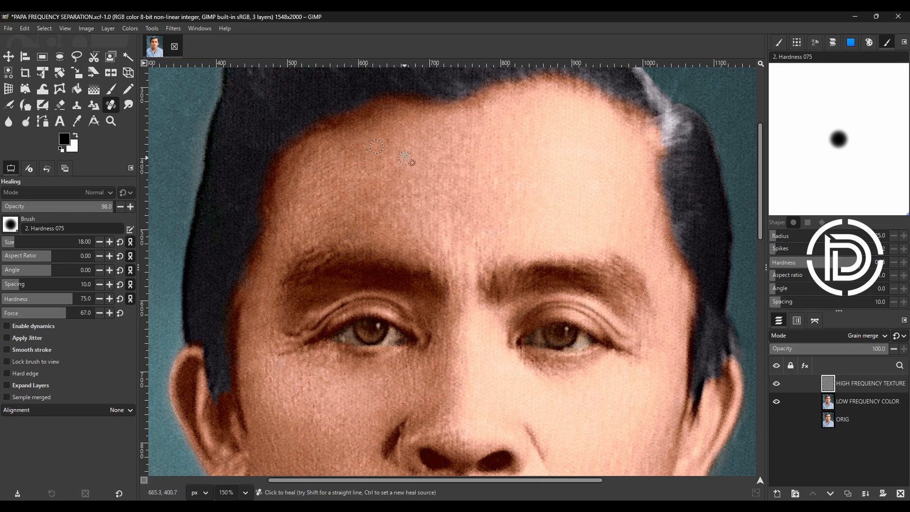
{"action": "scroll", "coordinate": [282, 228], "scroll_direction": "down", "scroll_amount": 4}
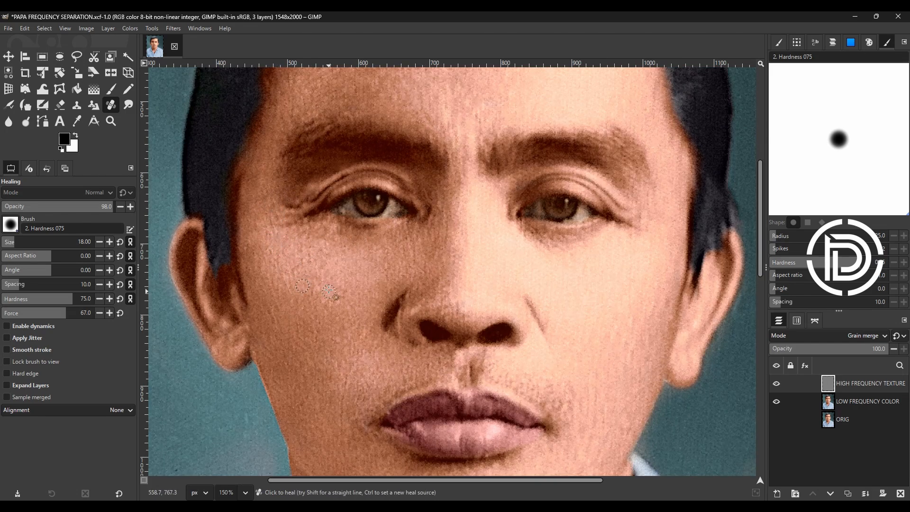
Step: Heal the remaining texture flaws on the chest and throat inside the open shirt collar
{"action": "scroll", "coordinate": [454, 328], "scroll_direction": "down", "scroll_amount": 15}
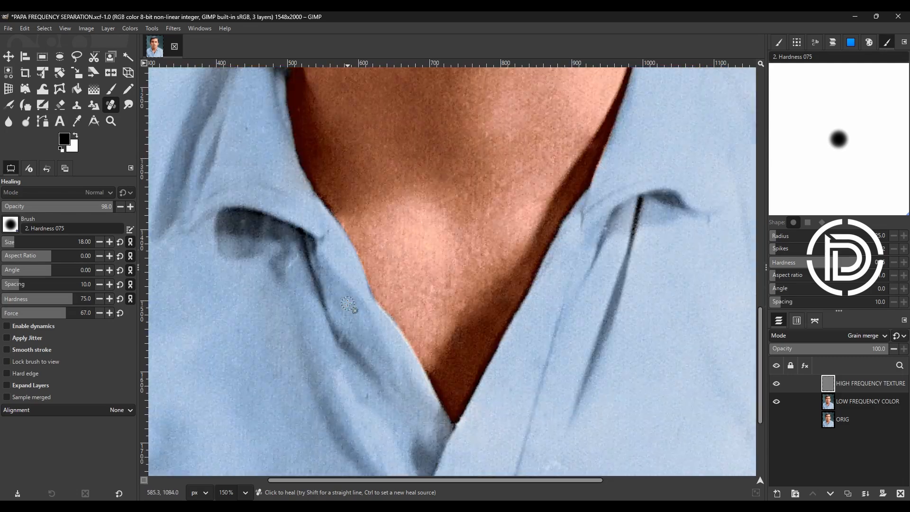
{"action": "scroll", "coordinate": [454, 328], "scroll_direction": "up", "scroll_amount": 3}
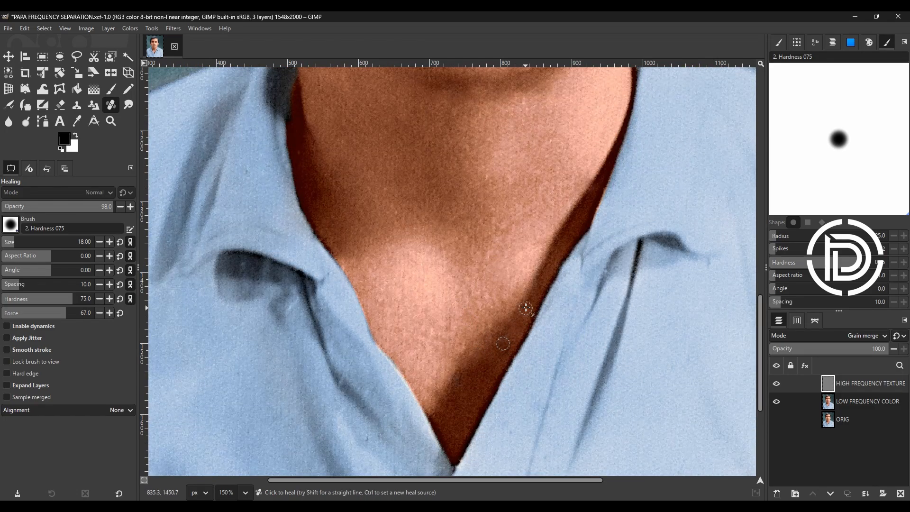
{"action": "scroll", "coordinate": [469, 314], "scroll_direction": "up", "scroll_amount": 5}
{"action": "scroll", "coordinate": [498, 284], "scroll_direction": "up", "scroll_amount": 10}
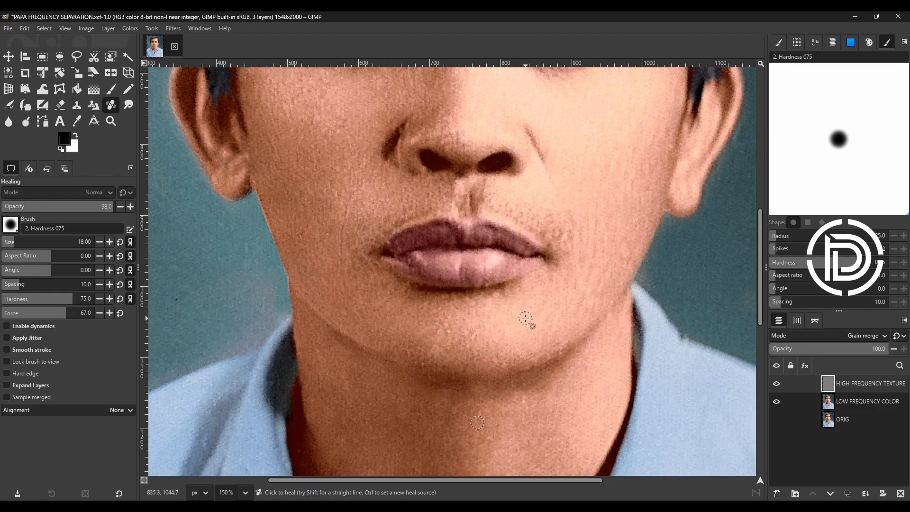
{"action": "scroll", "coordinate": [469, 237], "scroll_direction": "down", "scroll_amount": 12}
{"action": "scroll", "coordinate": [440, 207], "scroll_direction": "down", "scroll_amount": 3}
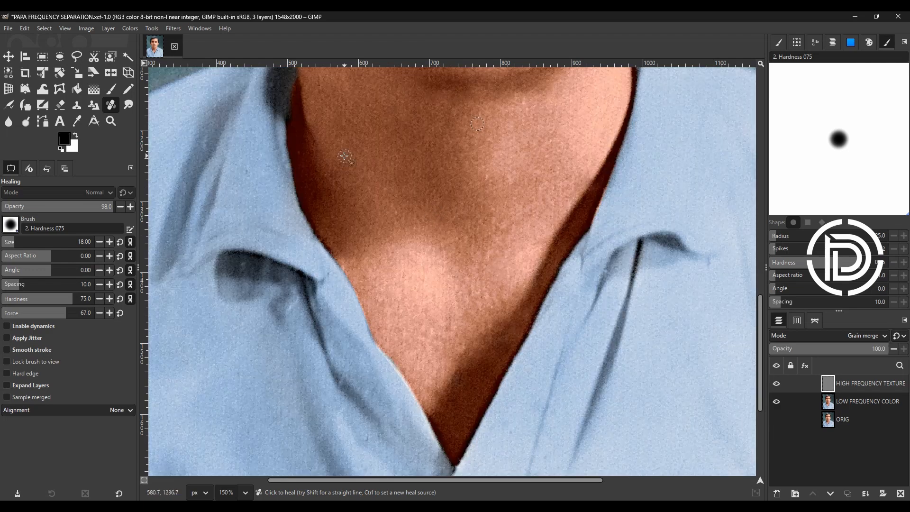
{"action": "scroll", "coordinate": [374, 228], "scroll_direction": "up", "scroll_amount": 4}
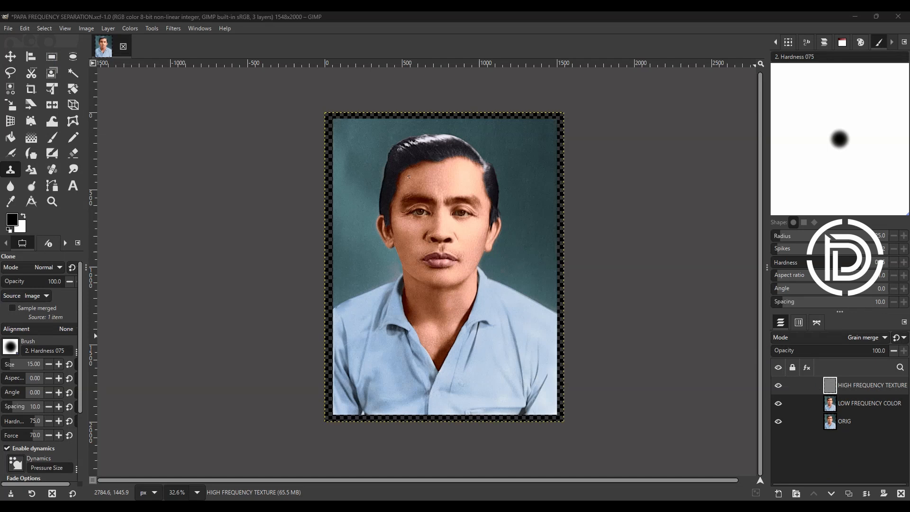
Step: Create a layer group and move the high-frequency texture and low-frequency color layers into it
{"action": "left_click", "coordinate": [797, 494]}
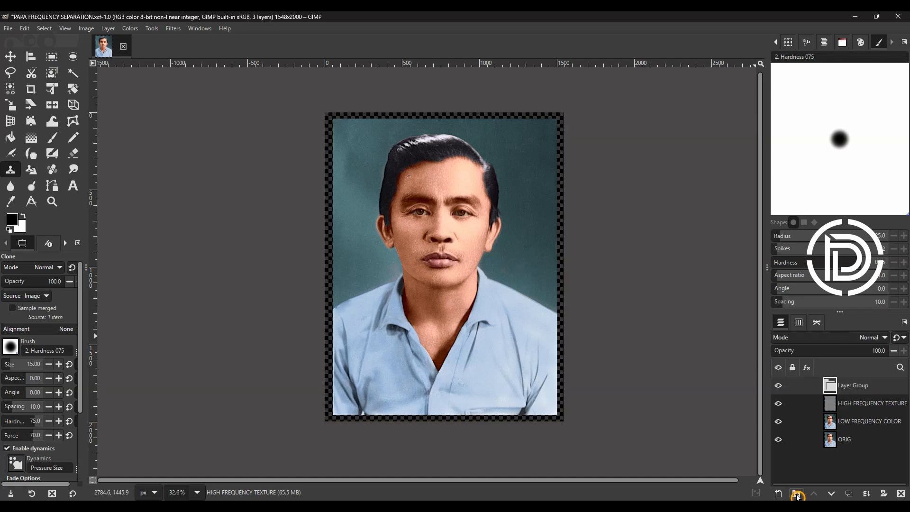
{"action": "left_click_drag", "start_coordinate": [858, 404], "coordinate": [857, 389]}
{"action": "left_click_drag", "start_coordinate": [859, 422], "coordinate": [861, 378]}
{"action": "left_click", "coordinate": [818, 385]}
Step: Create a new layer from the visible image above the layer group and collapse the group
{"action": "right_click", "coordinate": [857, 384]}
{"action": "left_click", "coordinate": [811, 128]}
{"action": "left_click", "coordinate": [819, 404]}
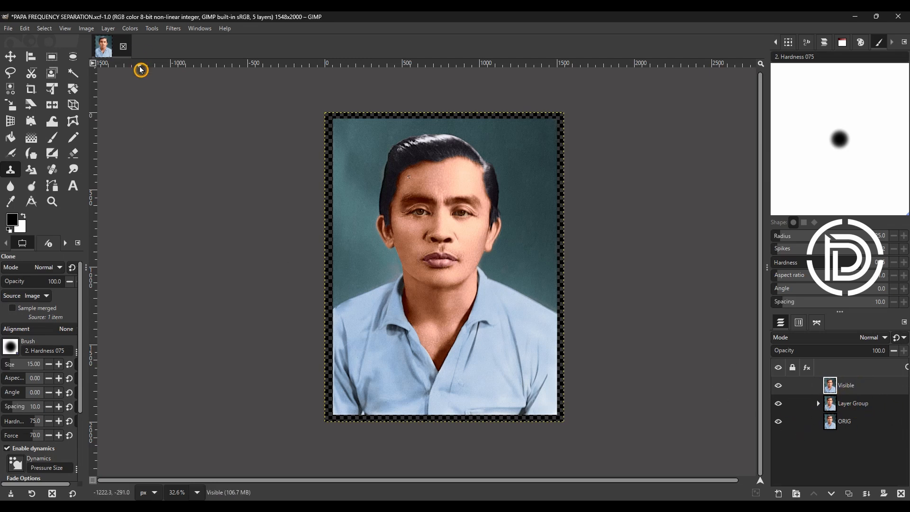
Step: Apply Saturation with a scale of 1.037 to the Visible layer, comparing the preview on and off
{"action": "left_click", "coordinate": [134, 30]}
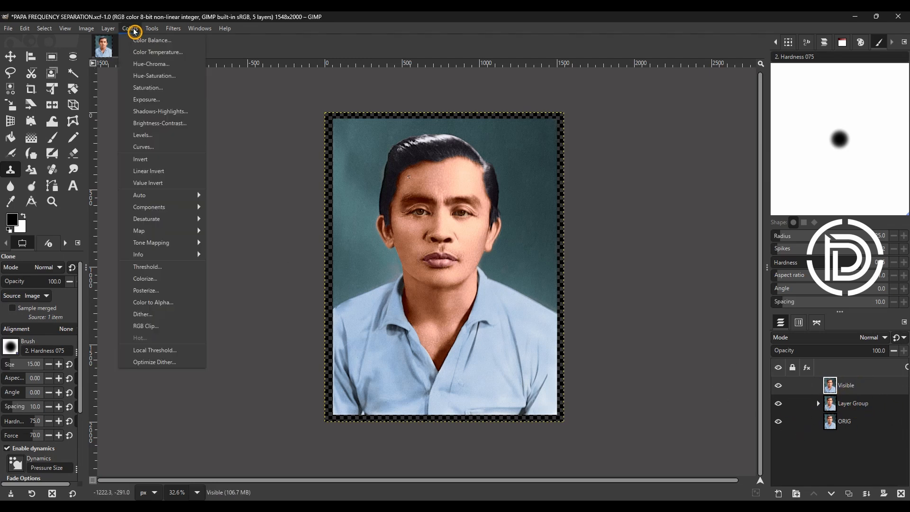
{"action": "left_click", "coordinate": [150, 88]}
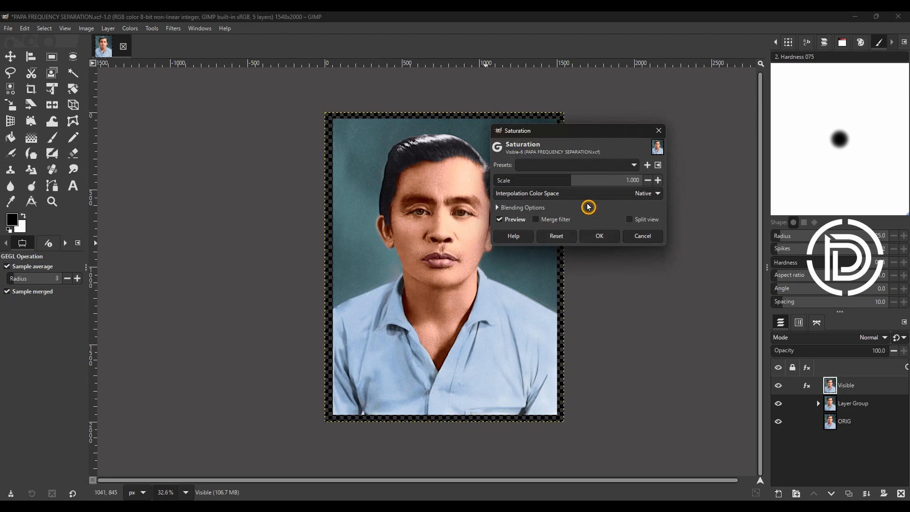
{"action": "left_click_drag", "start_coordinate": [574, 181], "coordinate": [578, 179]}
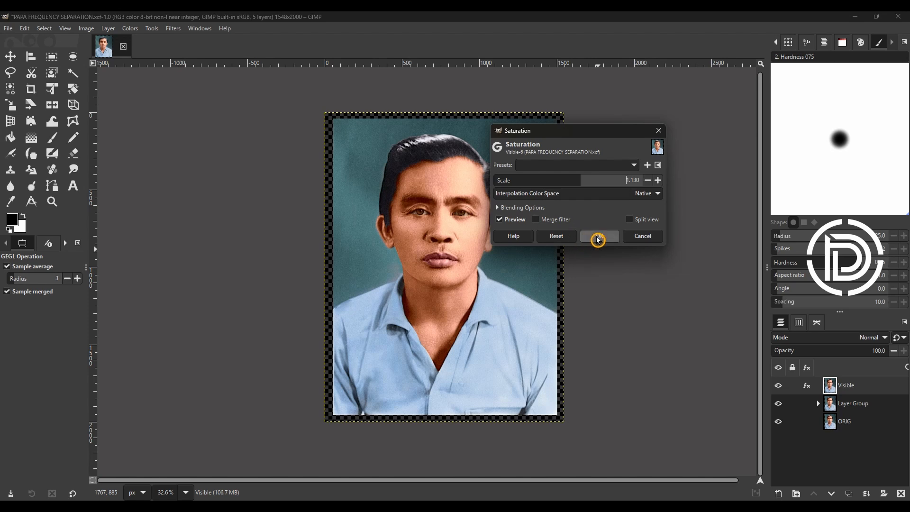
{"action": "left_click", "coordinate": [499, 219]}
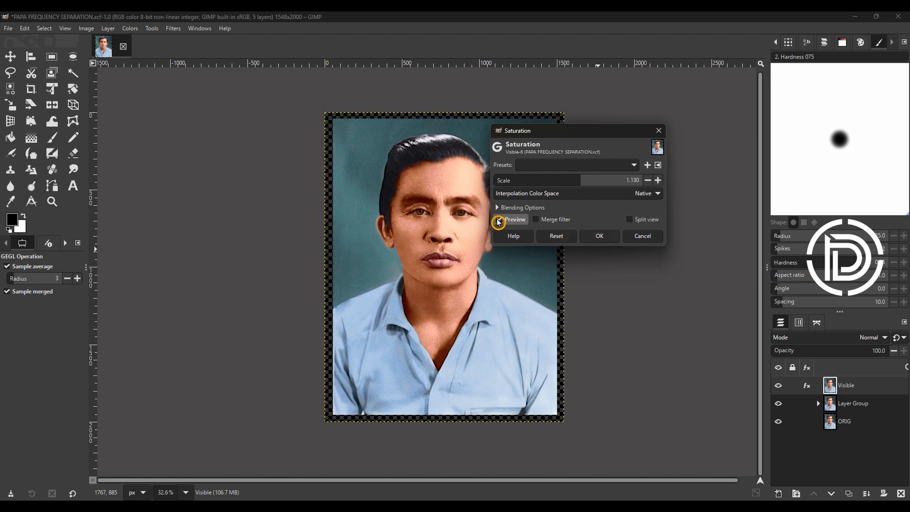
{"action": "left_click", "coordinate": [499, 220]}
{"action": "left_click_drag", "start_coordinate": [578, 185], "coordinate": [568, 183]}
{"action": "left_click", "coordinate": [500, 220]}
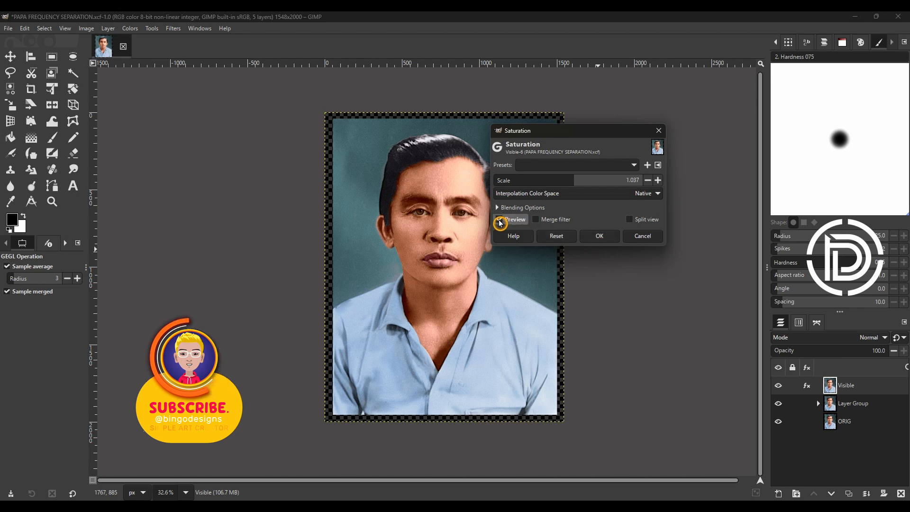
{"action": "left_click", "coordinate": [499, 221]}
{"action": "left_click", "coordinate": [500, 221]}
{"action": "left_click", "coordinate": [500, 221]}
{"action": "left_click", "coordinate": [500, 221]}
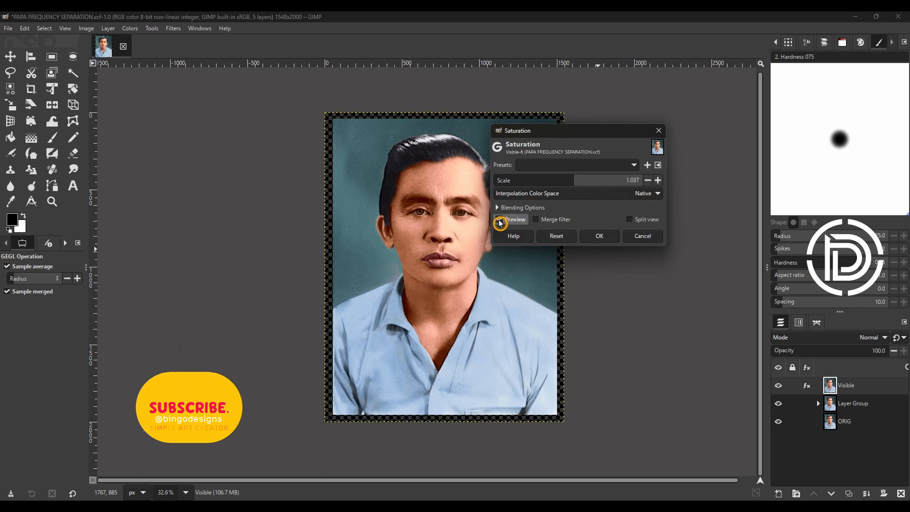
{"action": "left_click", "coordinate": [598, 234]}
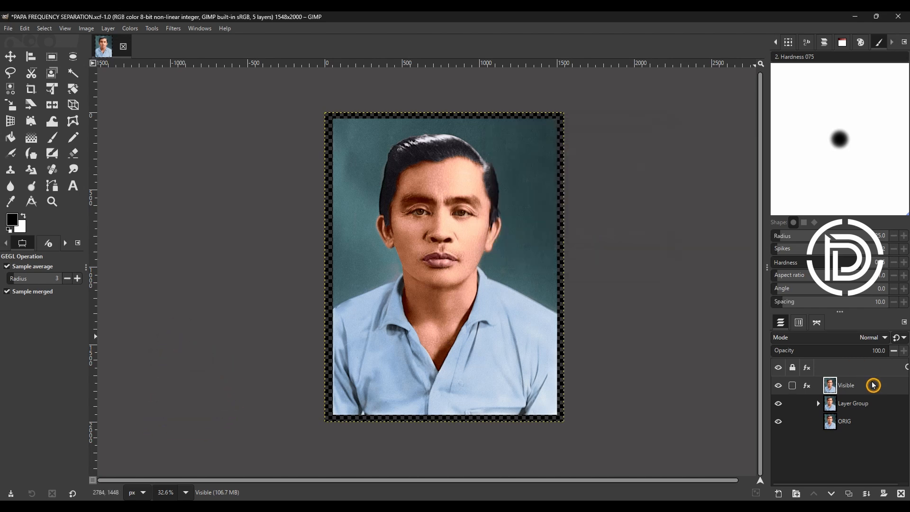
Step: Duplicate the Visible layer, hide the original, and brighten the copy's midtones with Curves at input 115, output 145
{"action": "left_click", "coordinate": [849, 493]}
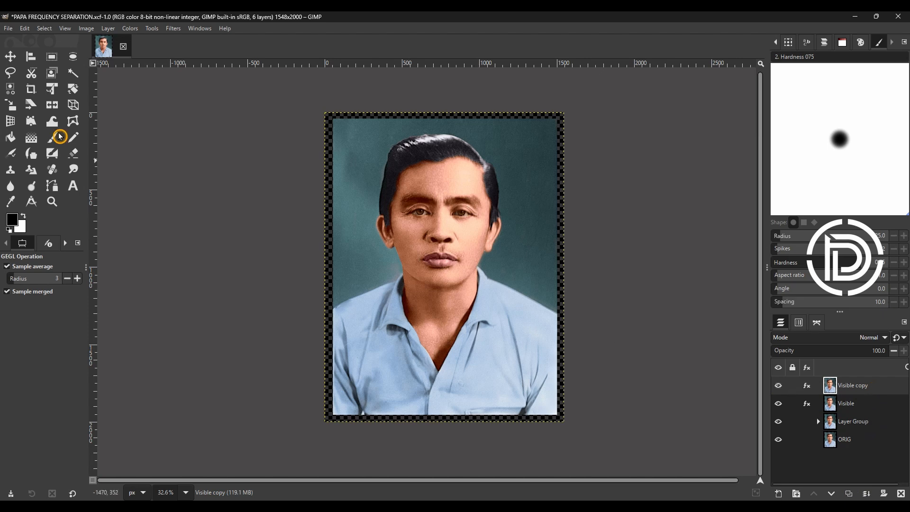
{"action": "left_click", "coordinate": [779, 407]}
{"action": "left_click", "coordinate": [130, 28]}
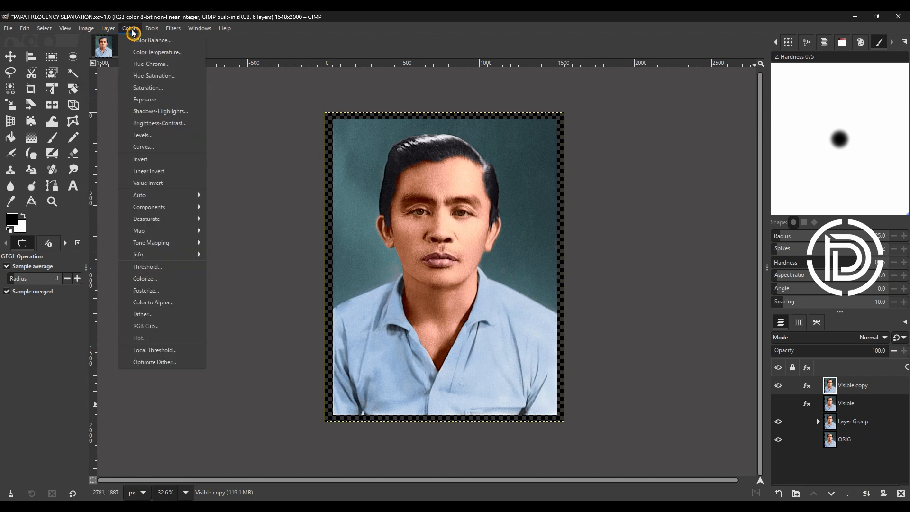
{"action": "left_click", "coordinate": [163, 151]}
{"action": "left_click_drag", "start_coordinate": [170, 157], "coordinate": [168, 143]}
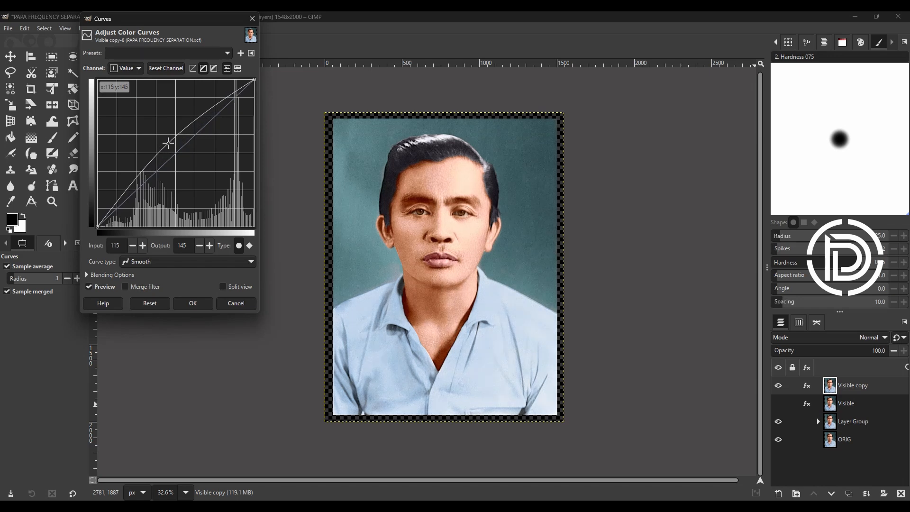
Step: Add a black layer mask to the brightened copy and paint white over the left iris at 47 opacity
{"action": "left_click", "coordinate": [866, 493]}
{"action": "left_click", "coordinate": [460, 348]}
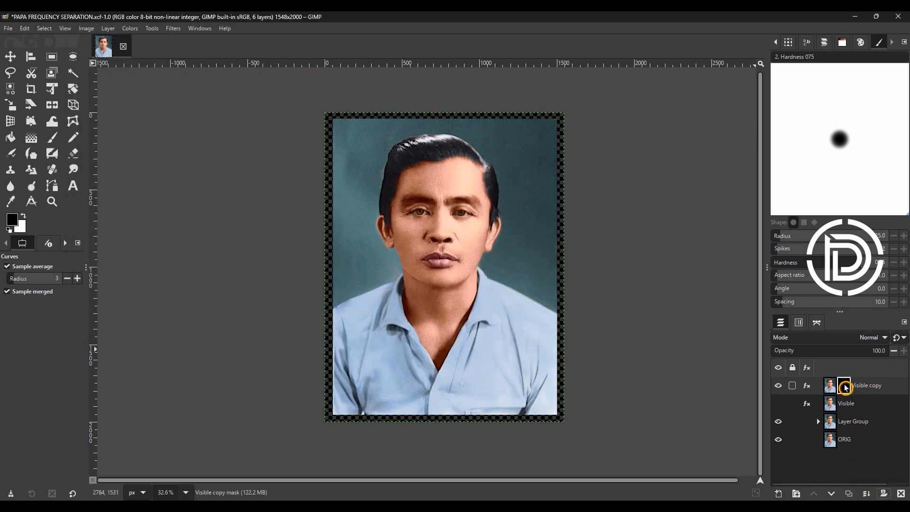
{"action": "left_click", "coordinate": [52, 137]}
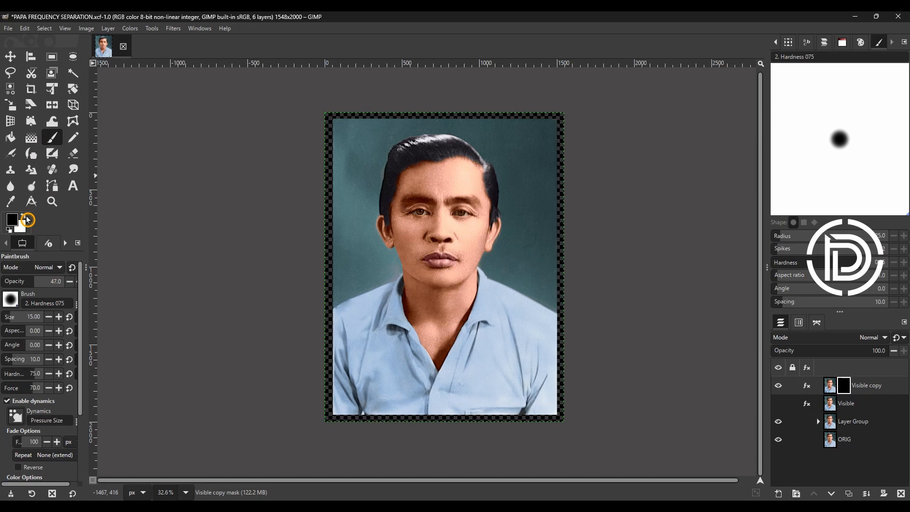
{"action": "left_click", "coordinate": [27, 219]}
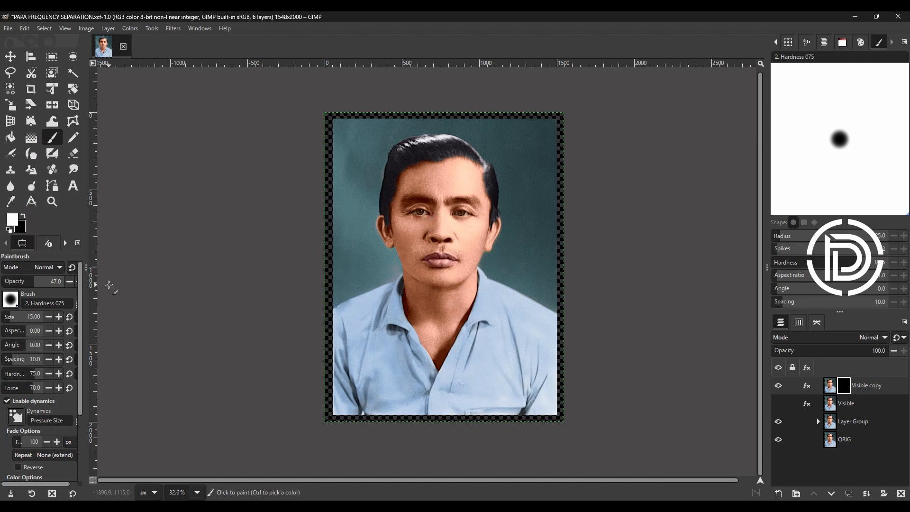
{"action": "left_click", "coordinate": [11, 56]}
{"action": "scroll", "coordinate": [405, 242], "scroll_direction": "up", "scroll_amount": 1, "text": "ctrl"}
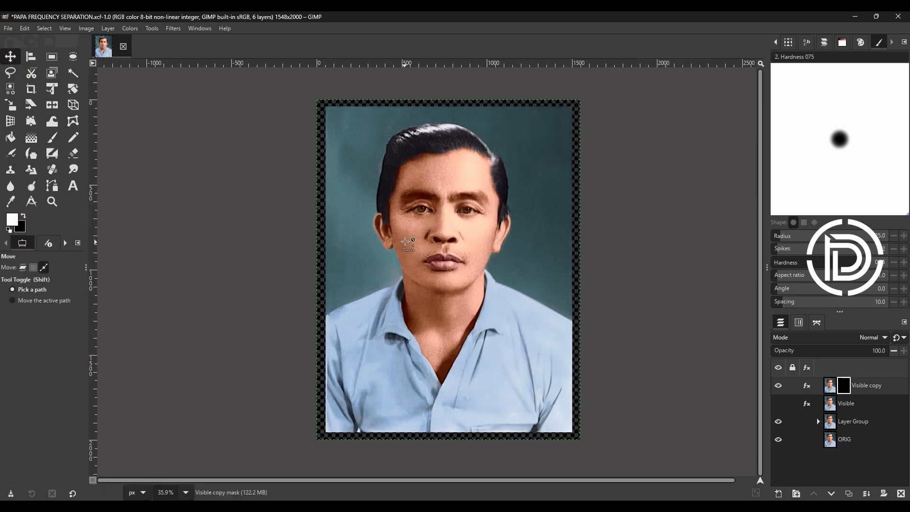
{"action": "scroll", "coordinate": [405, 243], "scroll_direction": "up", "scroll_amount": 12, "text": "ctrl"}
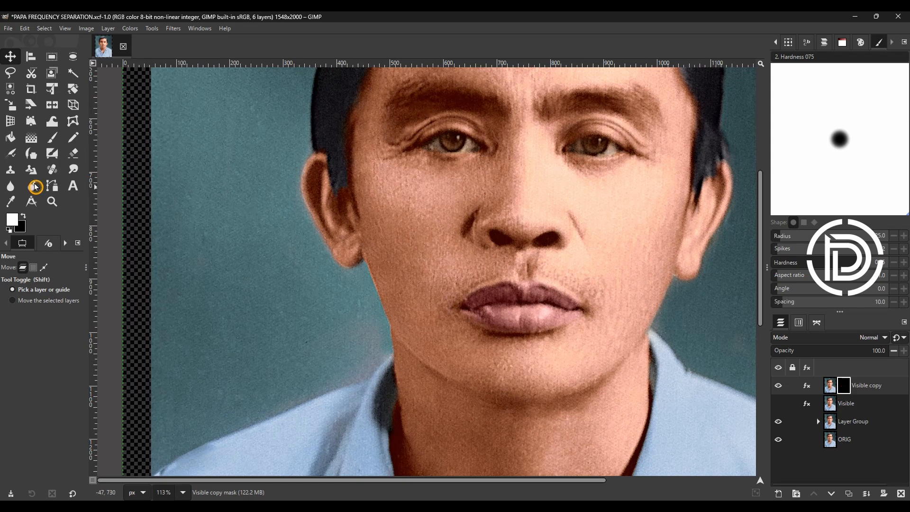
{"action": "left_click", "coordinate": [52, 138]}
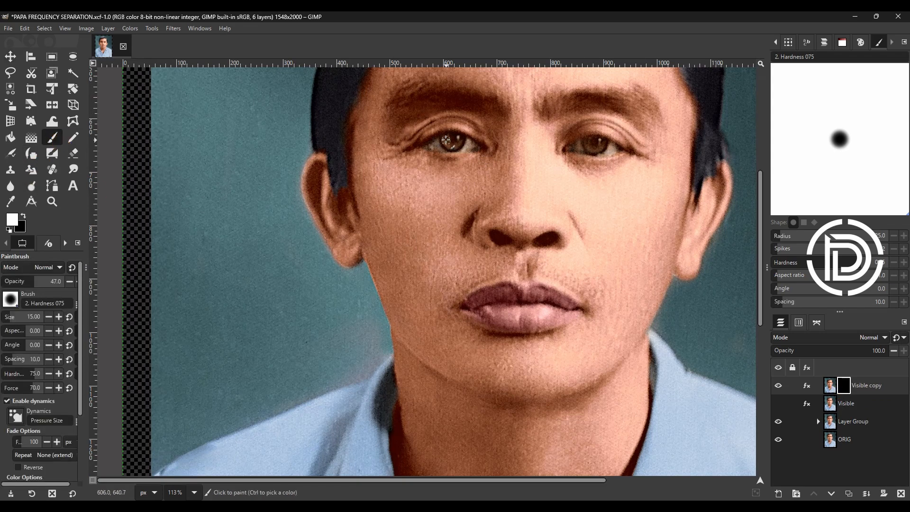
{"action": "left_click", "coordinate": [447, 138]}
Step: Show the original Visible layer again and compare the portrait with and without the brightened copy
{"action": "left_click", "coordinate": [781, 388]}
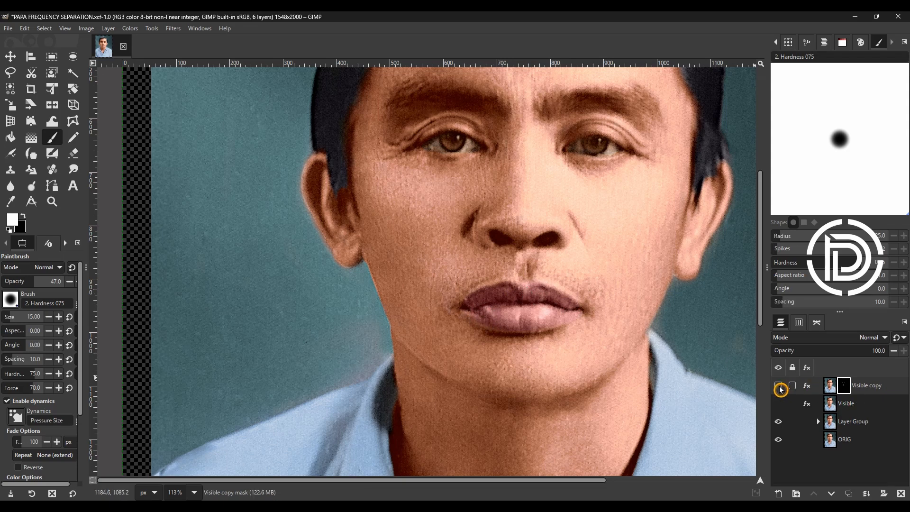
{"action": "left_click", "coordinate": [779, 404]}
{"action": "left_click", "coordinate": [780, 388]}
{"action": "left_click", "coordinate": [779, 389]}
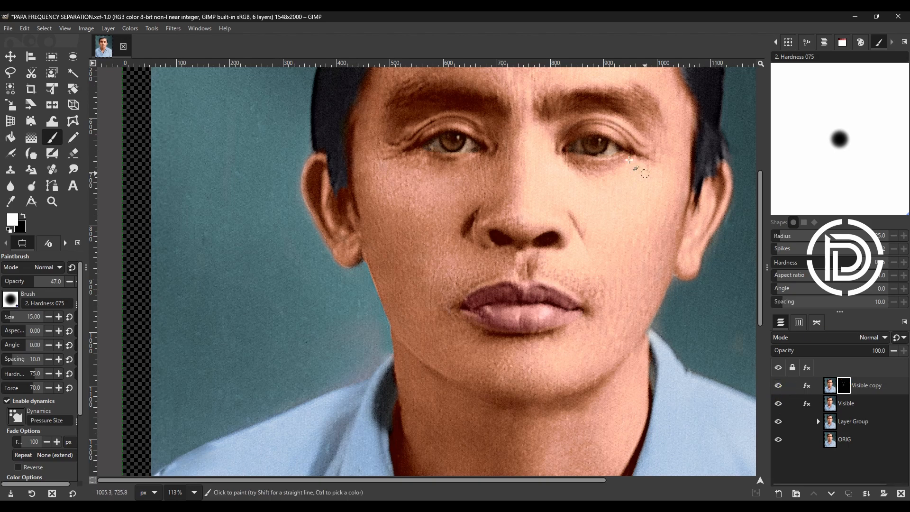
Step: Set the brush hardness to 77.4, refine the mask over the left iris using black, and compare the result
{"action": "left_click", "coordinate": [59, 374]}
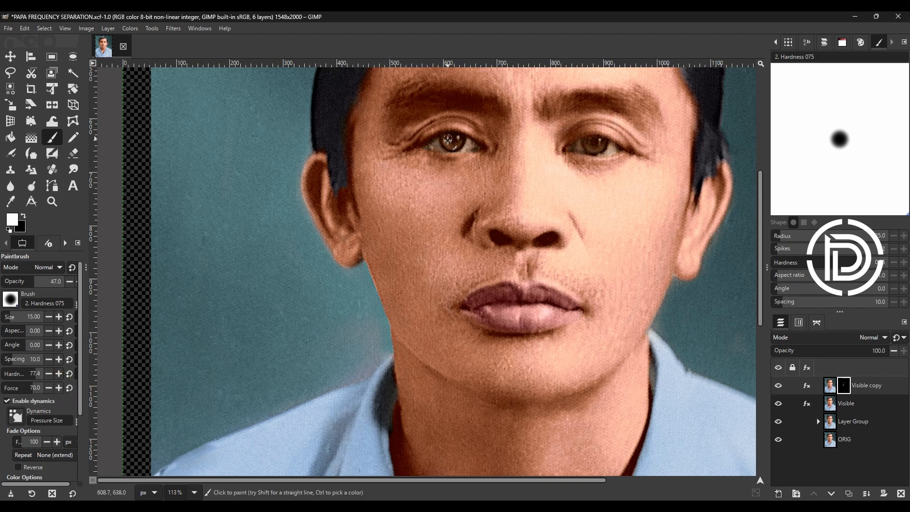
{"action": "key", "text": "x"}
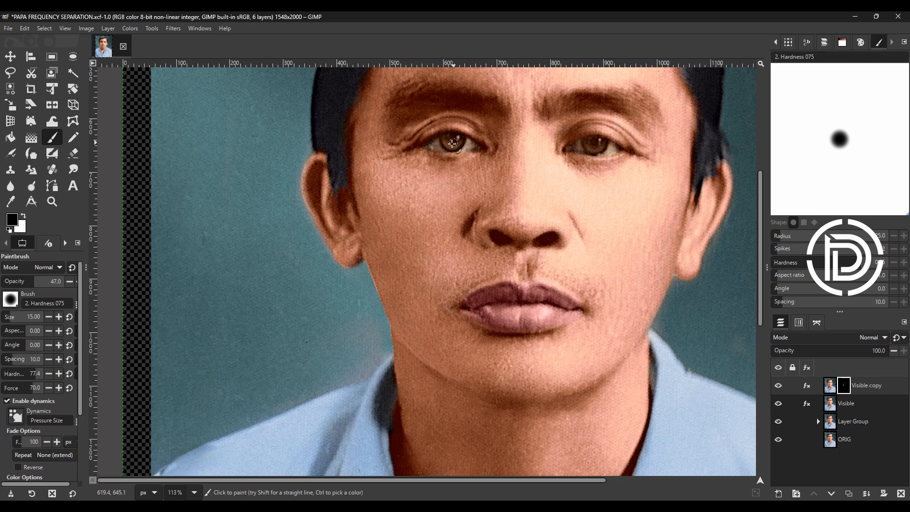
{"action": "left_click", "coordinate": [779, 386]}
{"action": "left_click", "coordinate": [781, 387]}
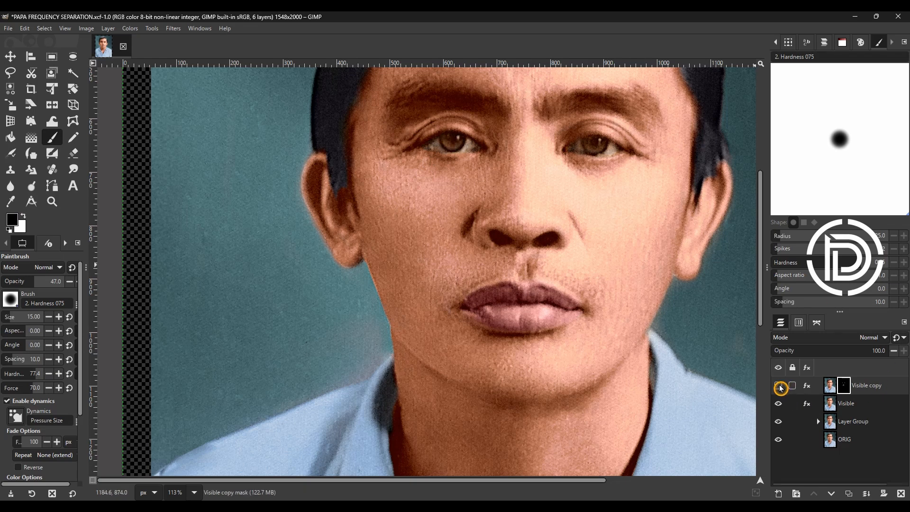
{"action": "left_click", "coordinate": [778, 386]}
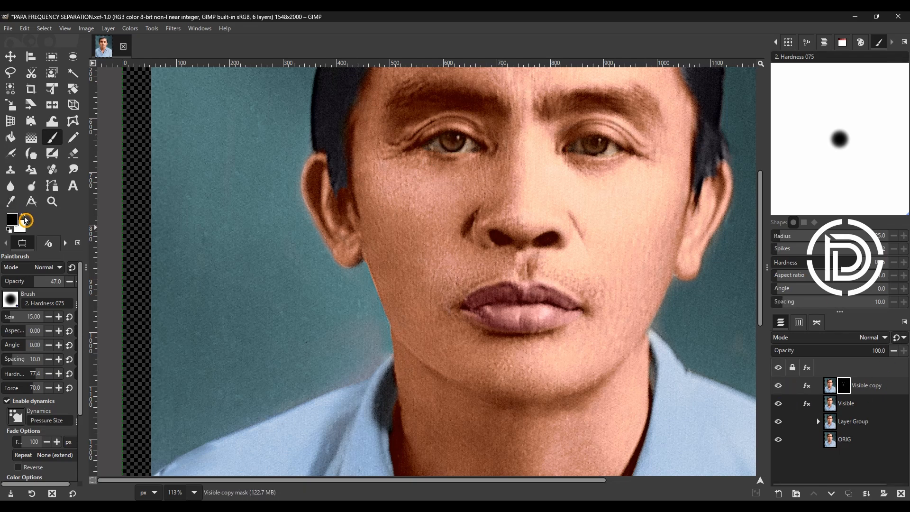
Step: Switch back to white and paint on the mask over the right iris to brighten it
{"action": "left_click", "coordinate": [23, 215]}
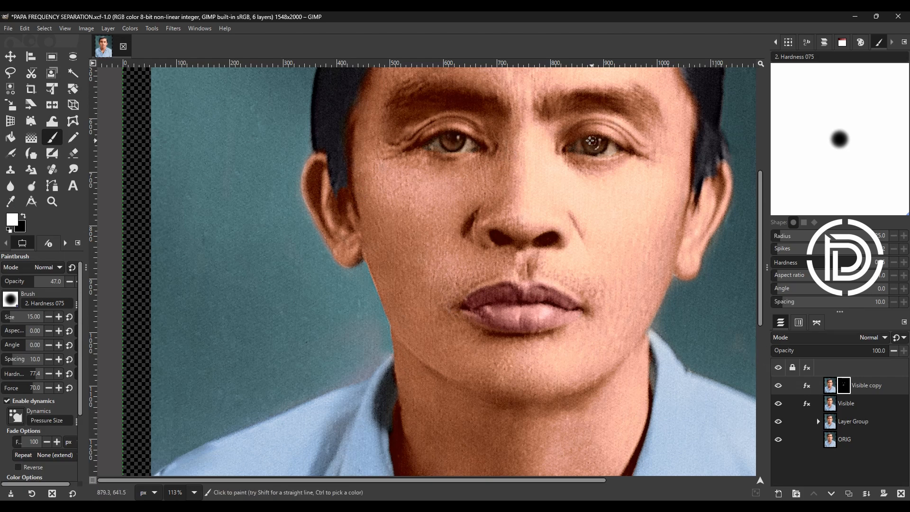
{"action": "scroll", "coordinate": [633, 129], "scroll_direction": "up", "scroll_amount": 5}
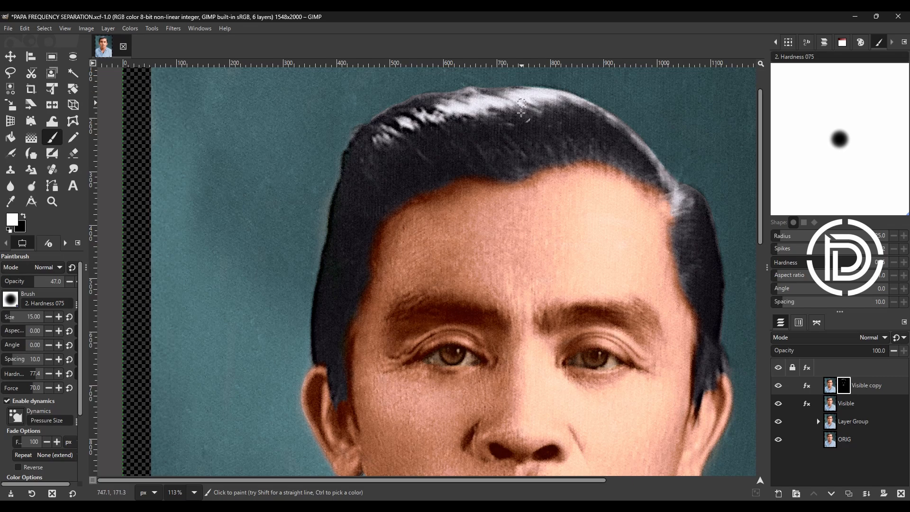
{"action": "scroll", "coordinate": [588, 225], "scroll_direction": "down", "scroll_amount": 4}
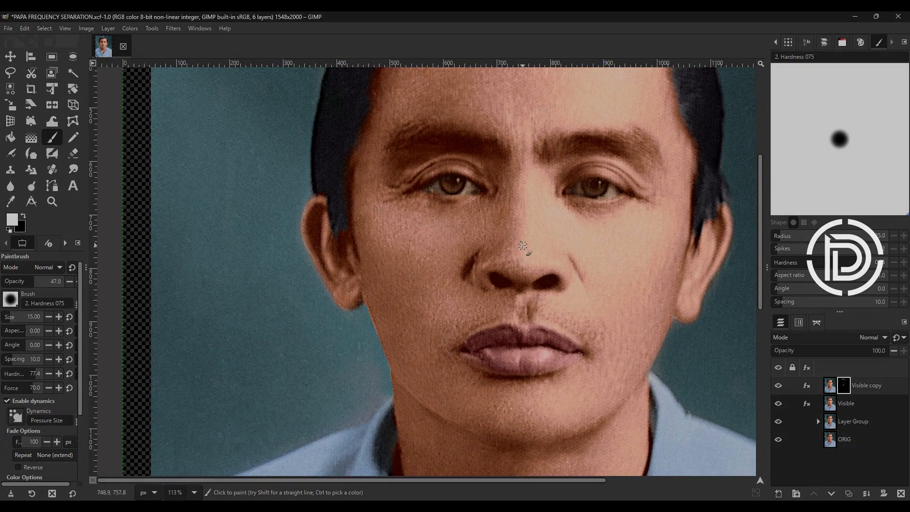
{"action": "scroll", "coordinate": [522, 225], "scroll_direction": "down", "scroll_amount": 2}
{"action": "scroll", "coordinate": [521, 223], "scroll_direction": "down", "scroll_amount": 4}
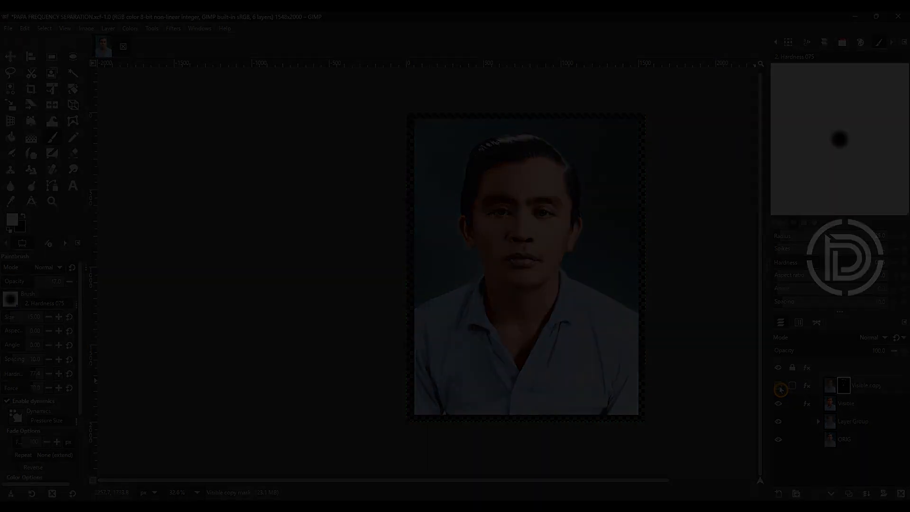